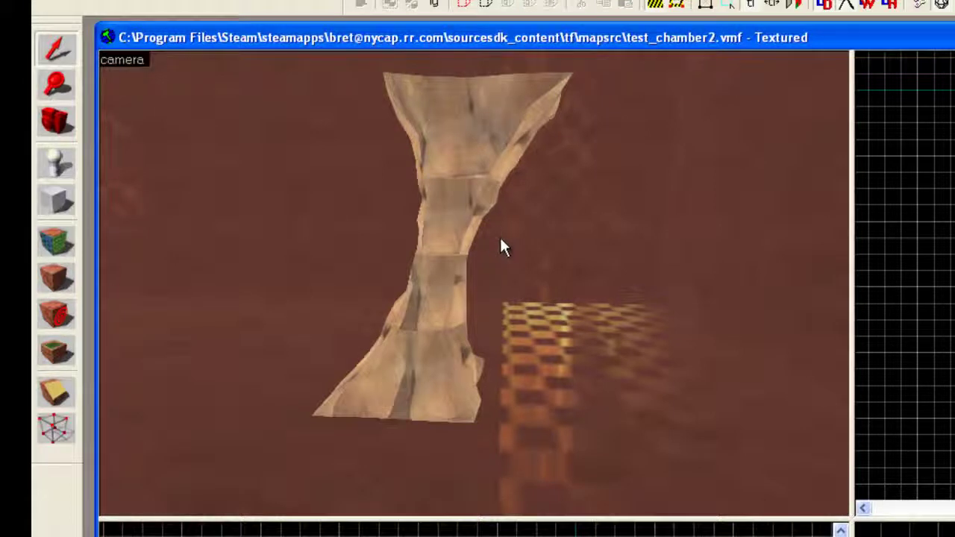
Set the grid size to 64 units for the map's 2D views.
{"action": "key", "text": "z"}
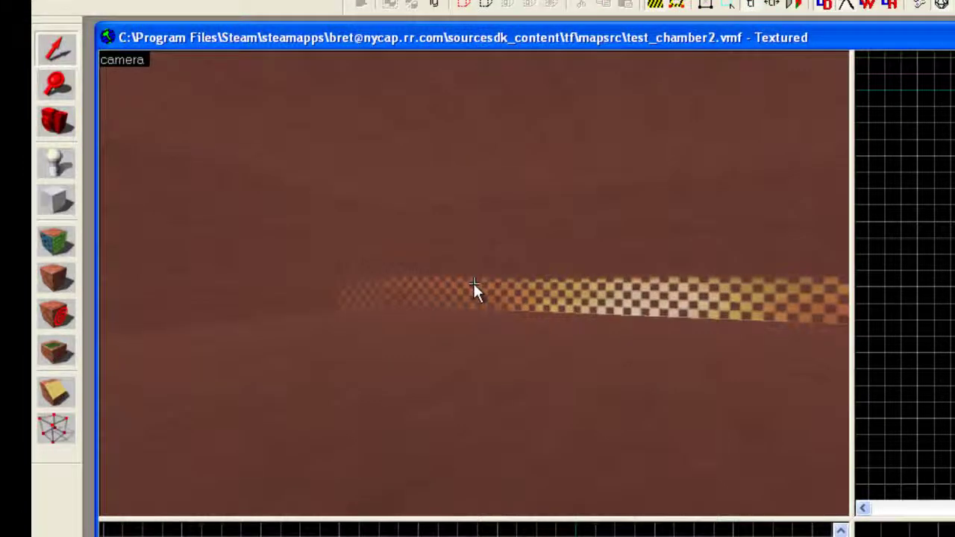
{"action": "key", "text": "z"}
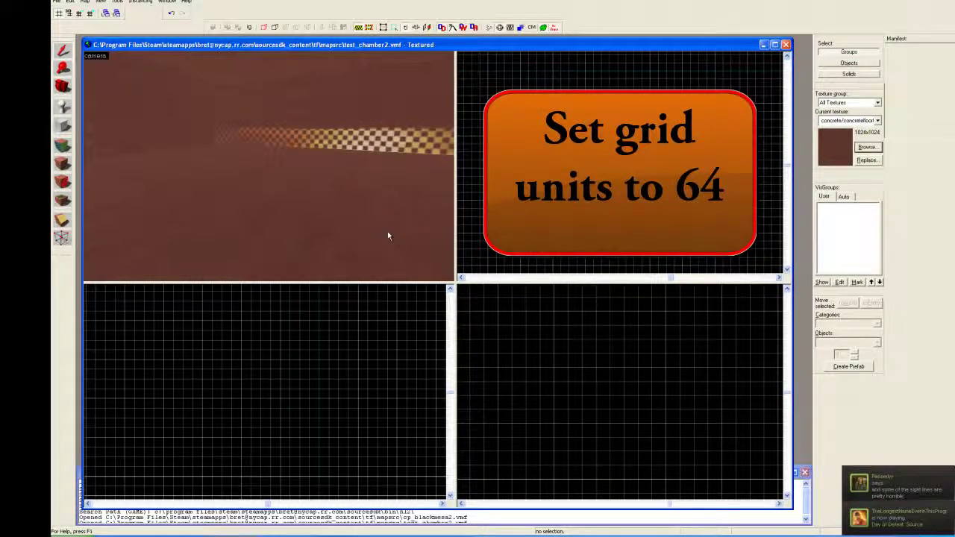
{"action": "key", "text": "bracketright"}
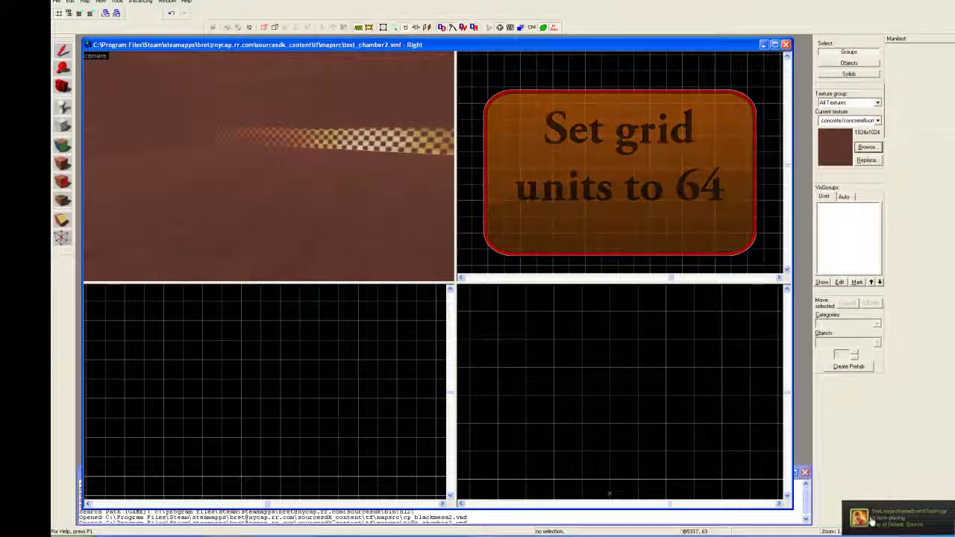
{"action": "key", "text": "bracketright"}
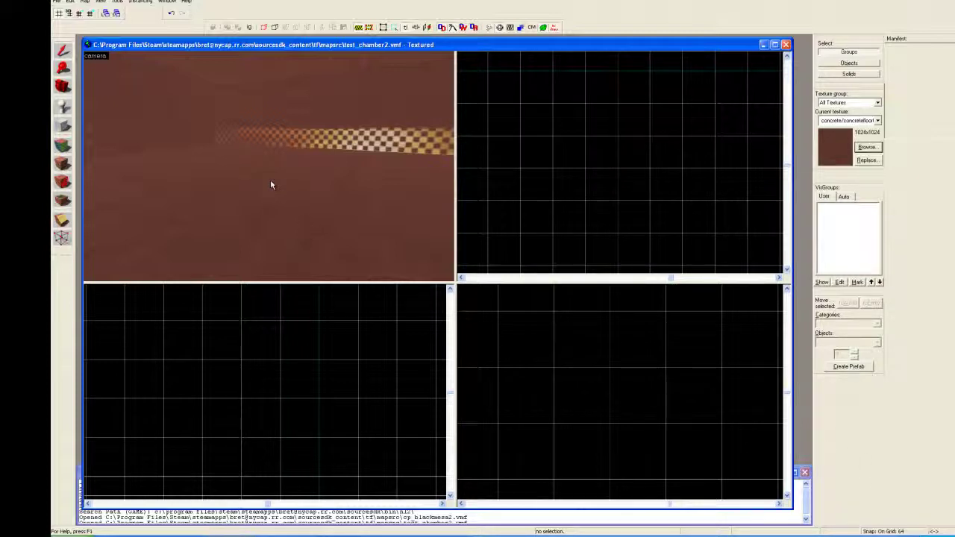
Create a 64 x 64 x 64 block brush on the floor using the nature/rockwall001 texture.
{"action": "left_click", "coordinate": [865, 147]}
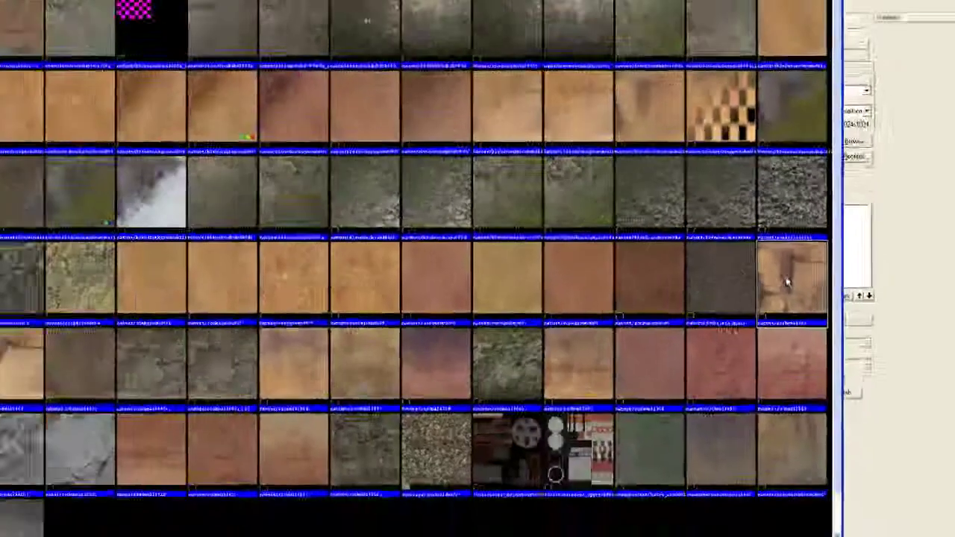
{"action": "double_click", "coordinate": [498, 239]}
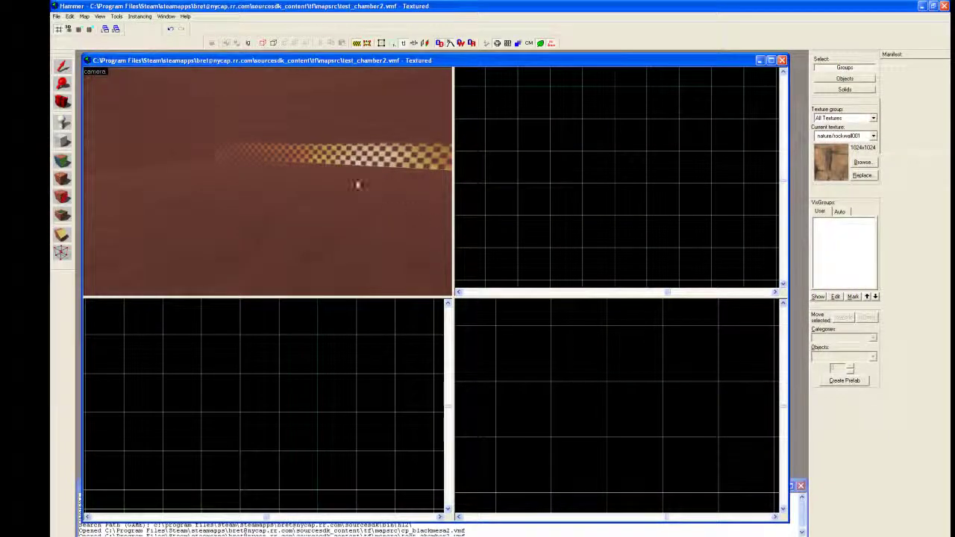
{"action": "left_click", "coordinate": [64, 141]}
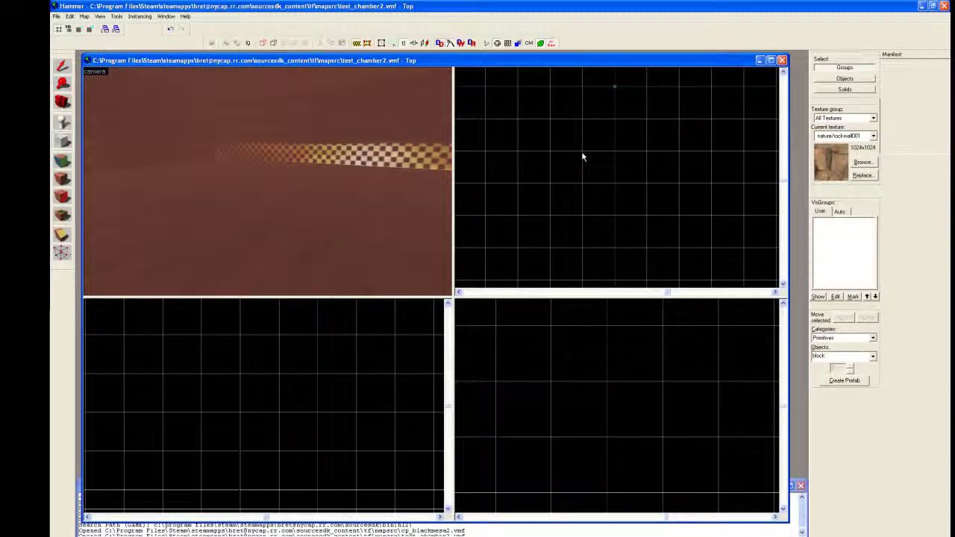
{"action": "left_click_drag", "start_coordinate": [584, 156], "coordinate": [605, 181]}
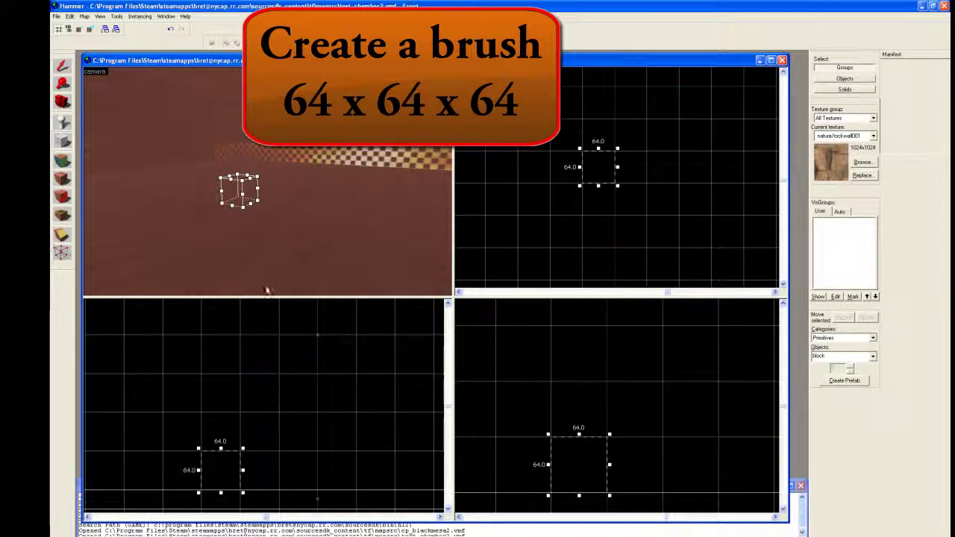
{"action": "key", "text": "Return"}
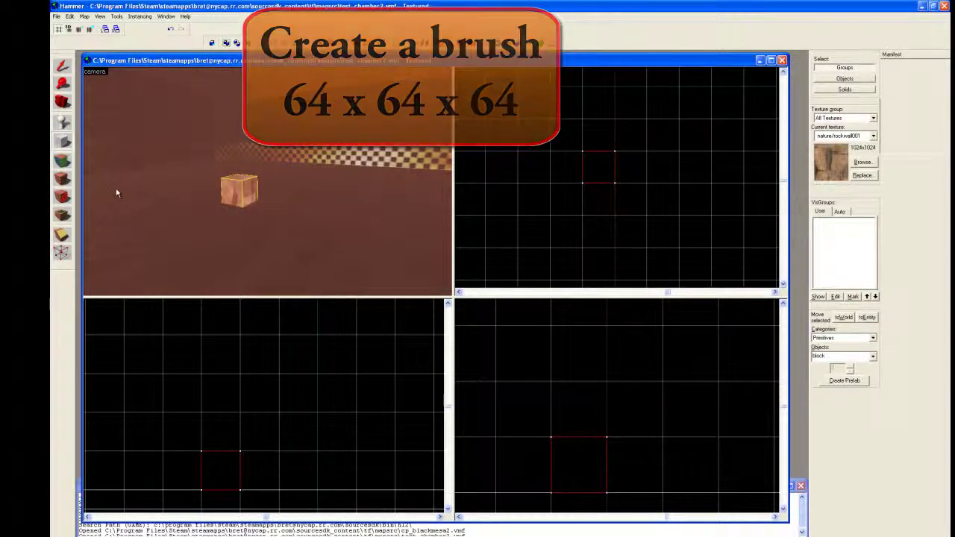
Fit the rock wall texture to two adjacent side faces of the block.
{"action": "left_click", "coordinate": [61, 162]}
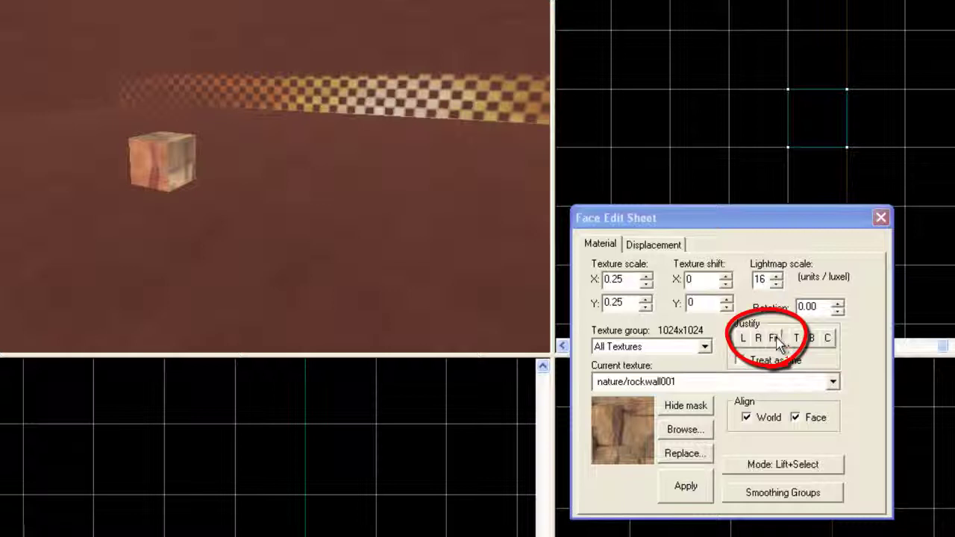
{"action": "left_click", "coordinate": [775, 339]}
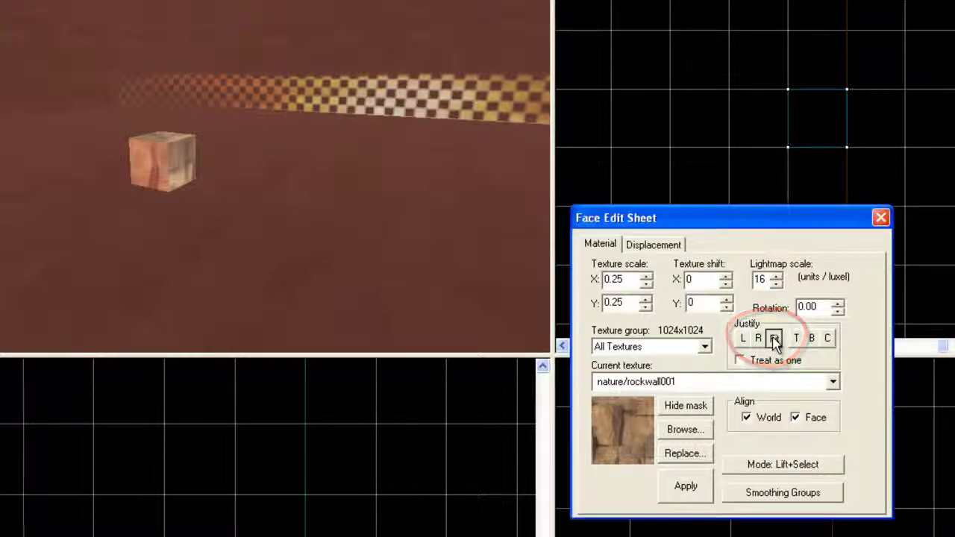
{"action": "left_click", "coordinate": [182, 165]}
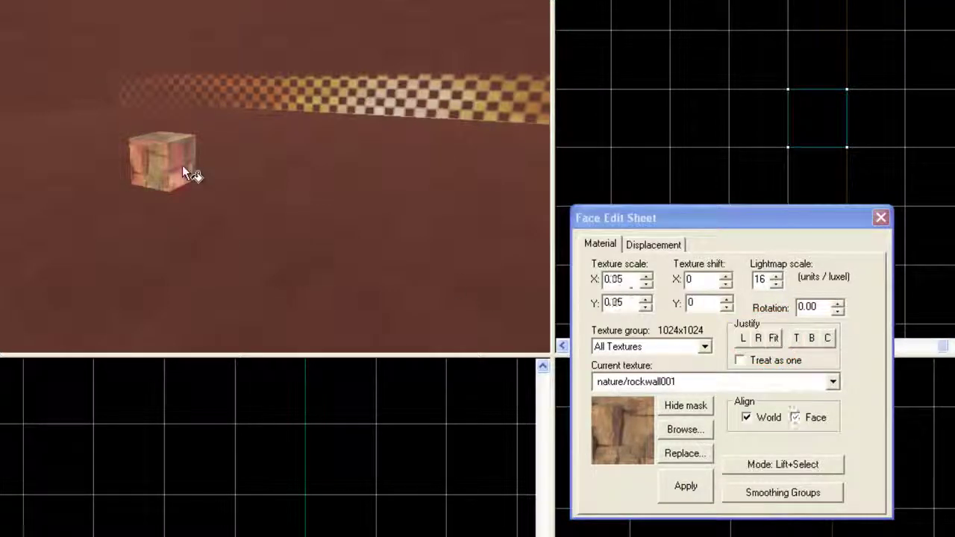
{"action": "left_click", "coordinate": [774, 339]}
Fit the rock wall texture to the third side face of the block.
{"action": "left_click_drag", "start_coordinate": [291, 197], "coordinate": [214, 147]}
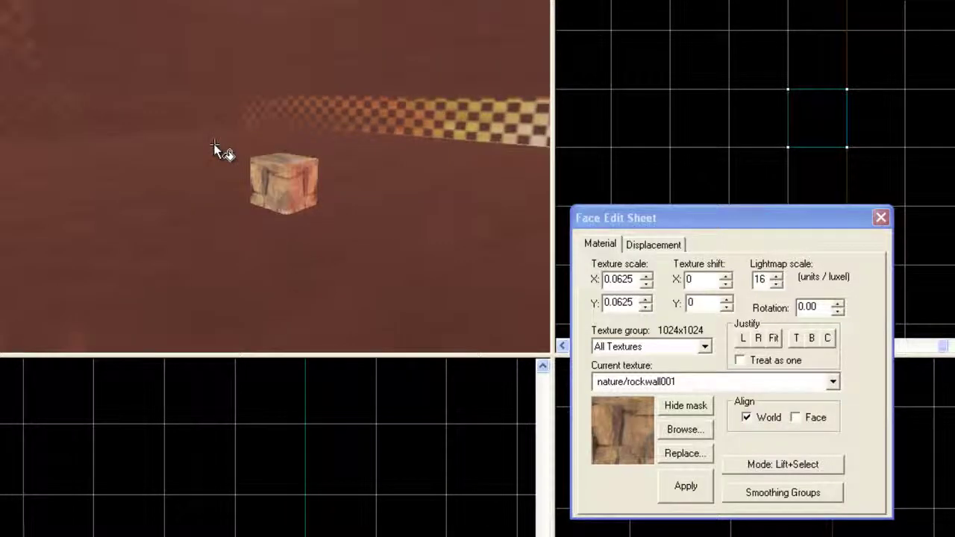
{"action": "key", "text": "d"}
{"action": "key", "text": "w"}
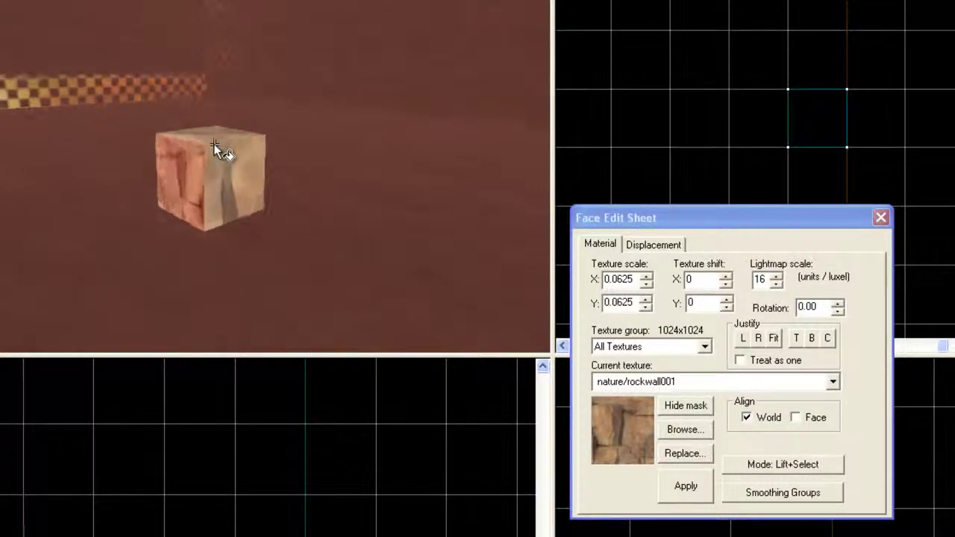
{"action": "left_click", "coordinate": [239, 182]}
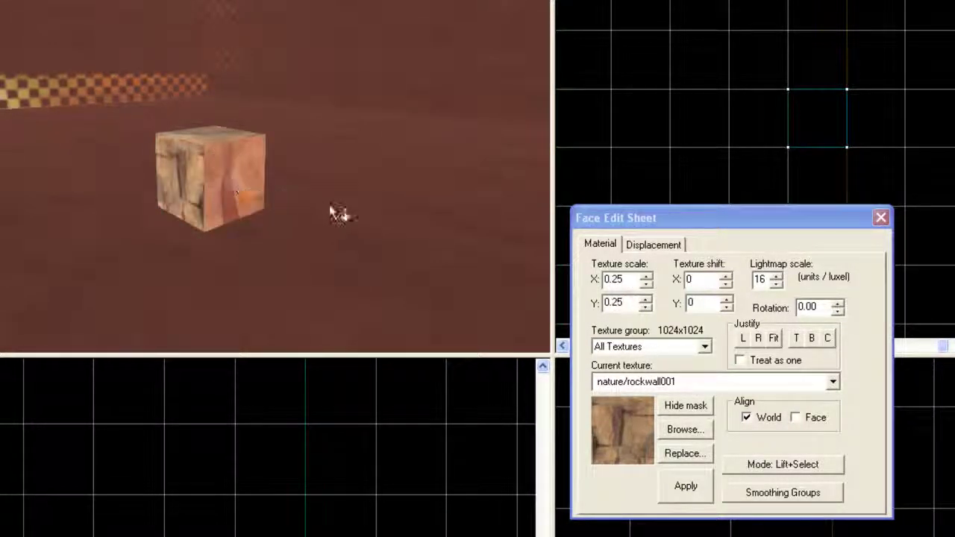
{"action": "left_click", "coordinate": [774, 340]}
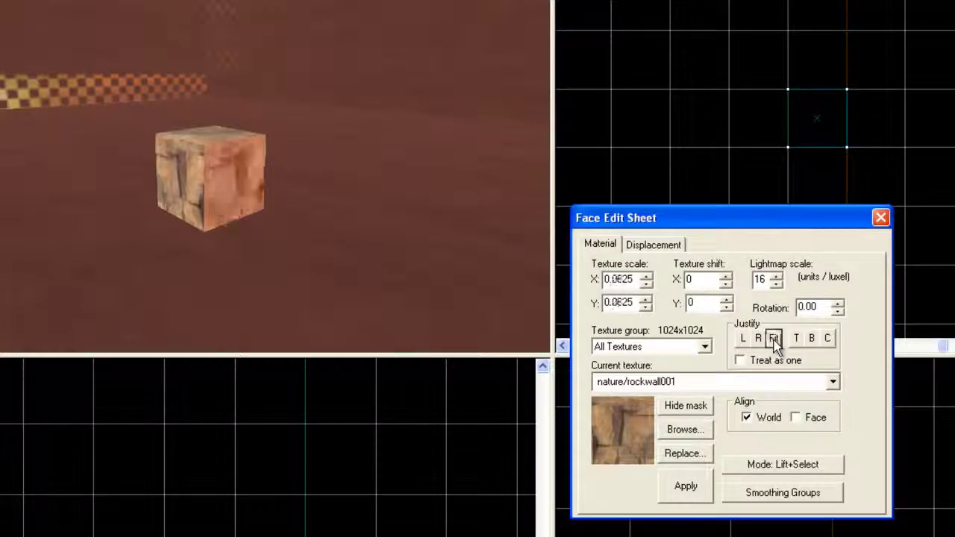
Fit the rock wall texture to the block's last remaining side face.
{"action": "key", "text": "z"}
{"action": "key", "text": "d"}
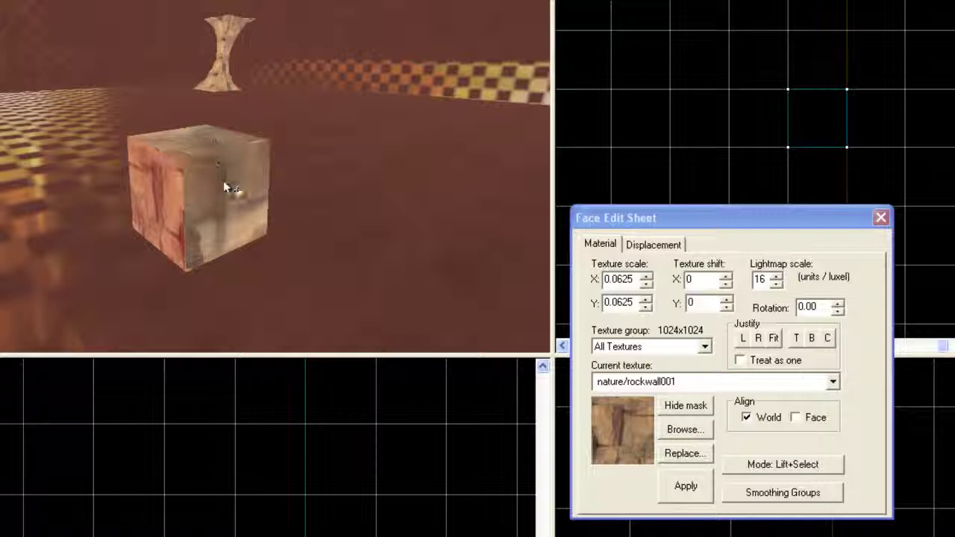
{"action": "left_click", "coordinate": [223, 182]}
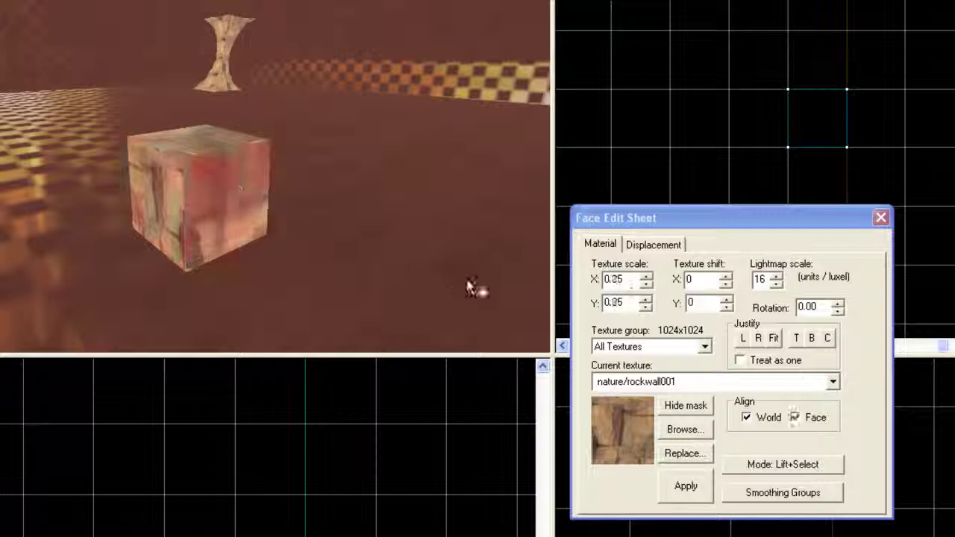
{"action": "left_click", "coordinate": [773, 339]}
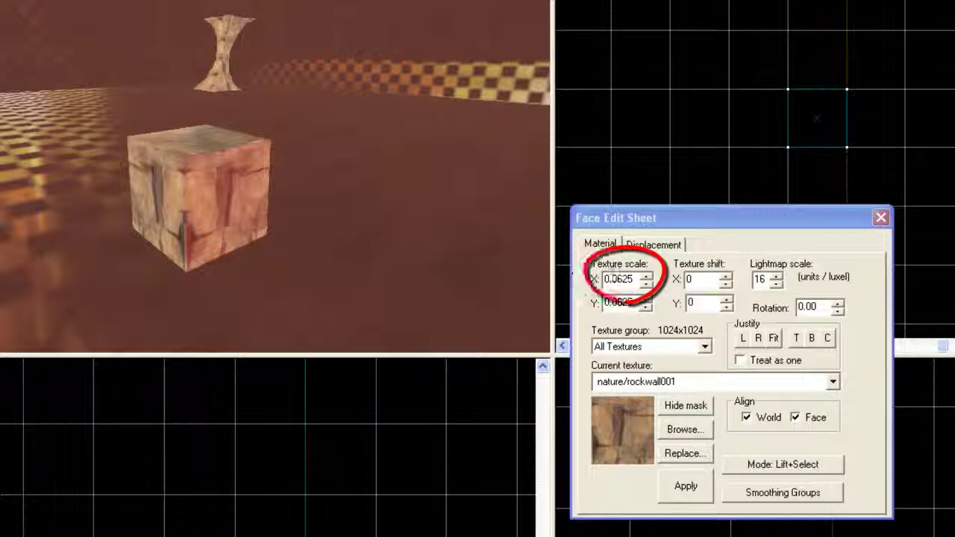
Flip the texture on the selected side face by setting its X texture scale to -0.0625, and finish face editing.
{"action": "left_click", "coordinate": [613, 279]}
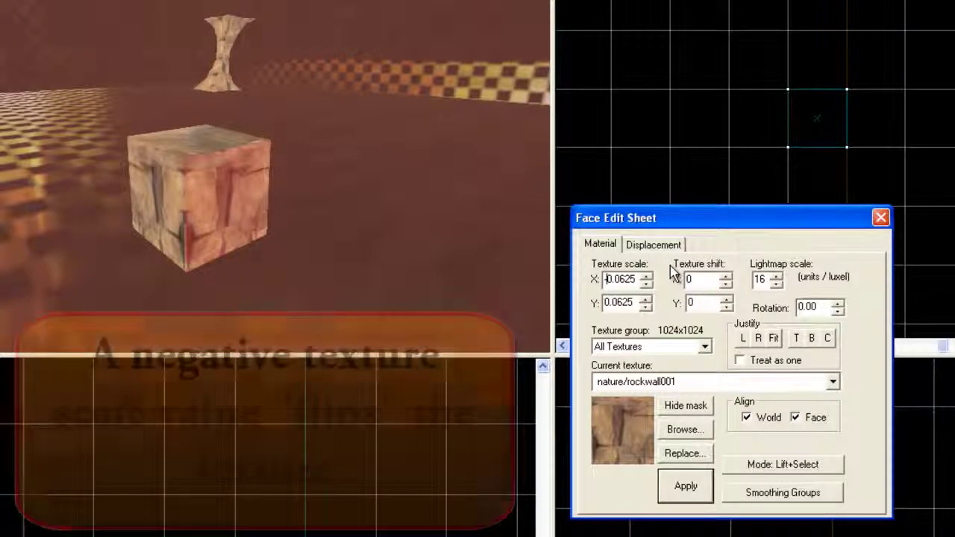
{"action": "type", "text": "-"}
{"action": "left_click", "coordinate": [685, 485]}
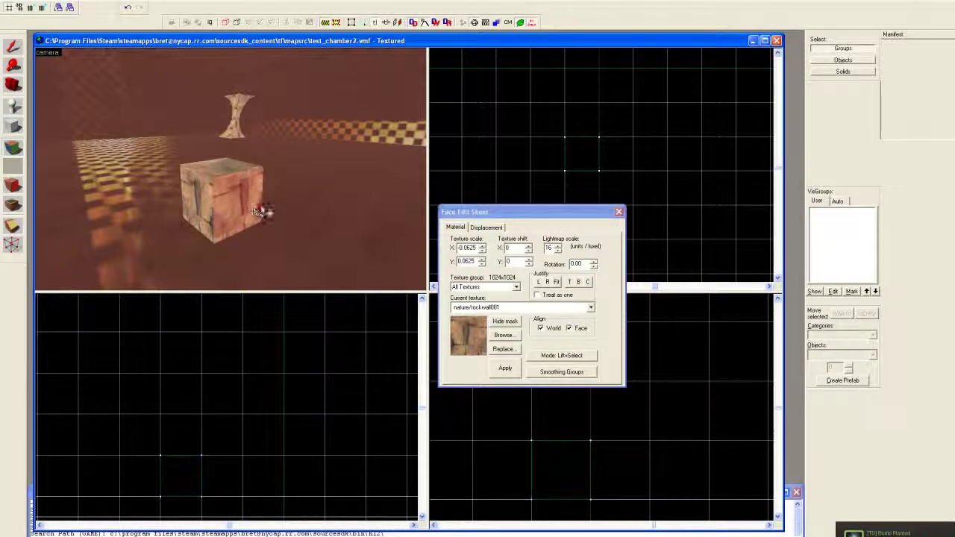
{"action": "left_click", "coordinate": [617, 212]}
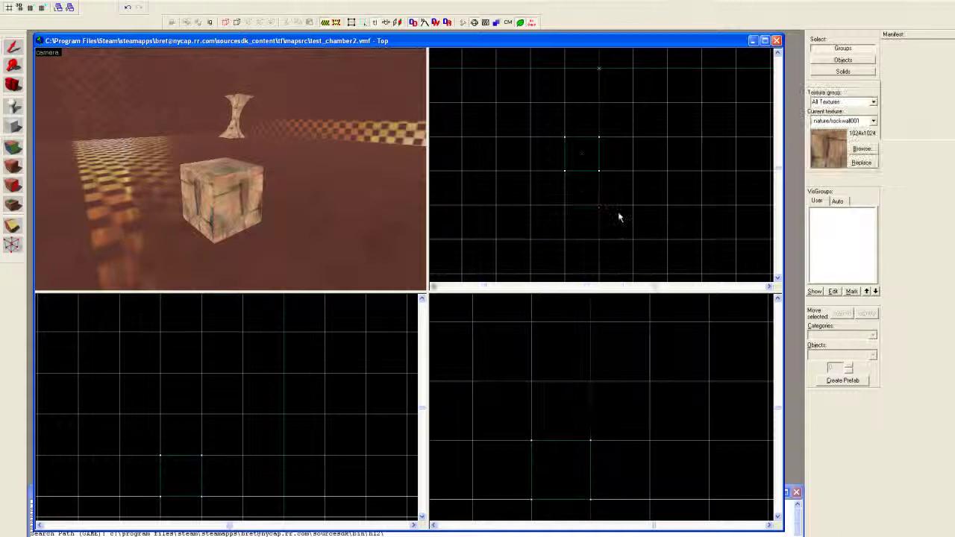
Clone the block straight upward three times to stack a column of four 64-unit blocks.
{"action": "left_click", "coordinate": [236, 201]}
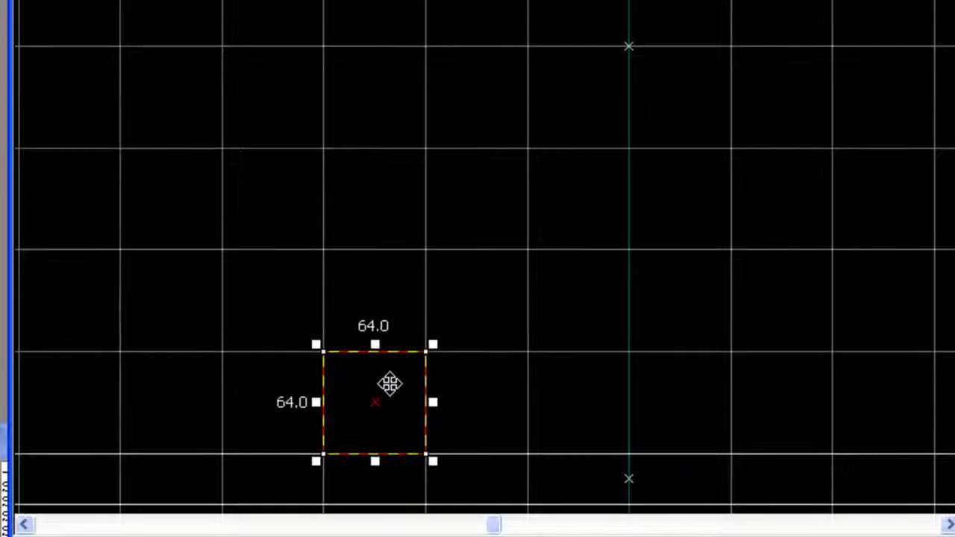
{"action": "left_click_drag", "start_coordinate": [187, 469], "coordinate": [187, 455]}
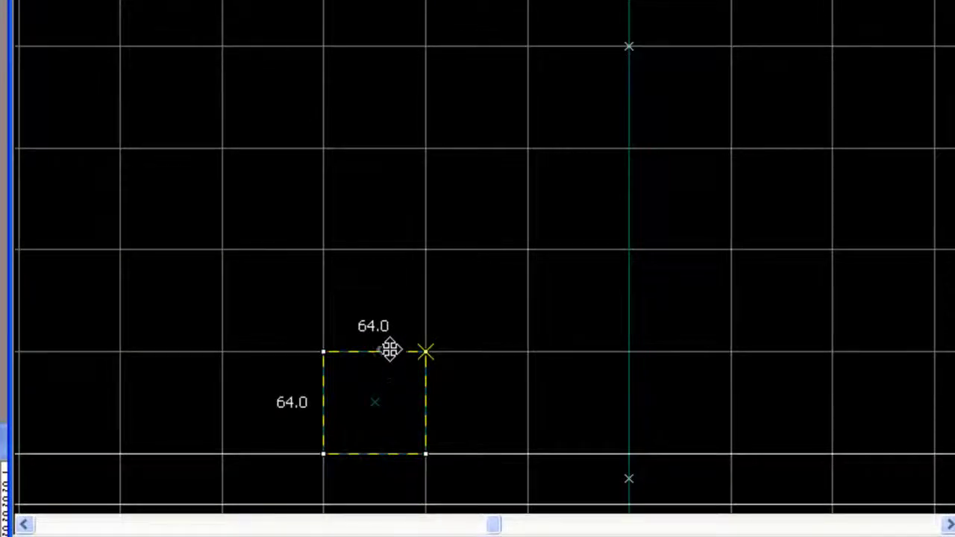
{"action": "left_click_drag", "start_coordinate": [390, 350], "coordinate": [387, 141], "text": "shift"}
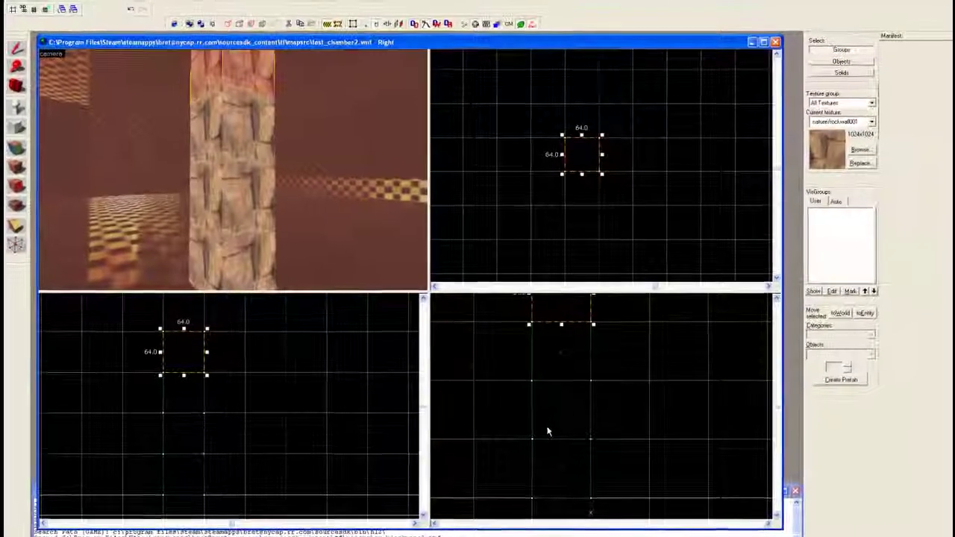
Reduce the grid size to 32 units with the whole block column in view.
{"action": "scroll", "coordinate": [552, 366], "scroll_direction": "down", "scroll_amount": 2}
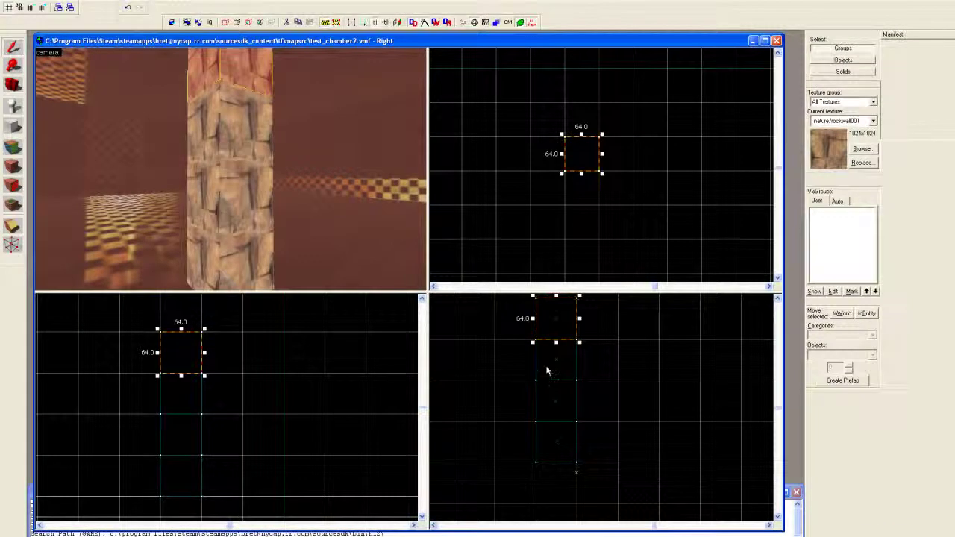
{"action": "scroll", "coordinate": [530, 375], "scroll_direction": "down", "scroll_amount": 2}
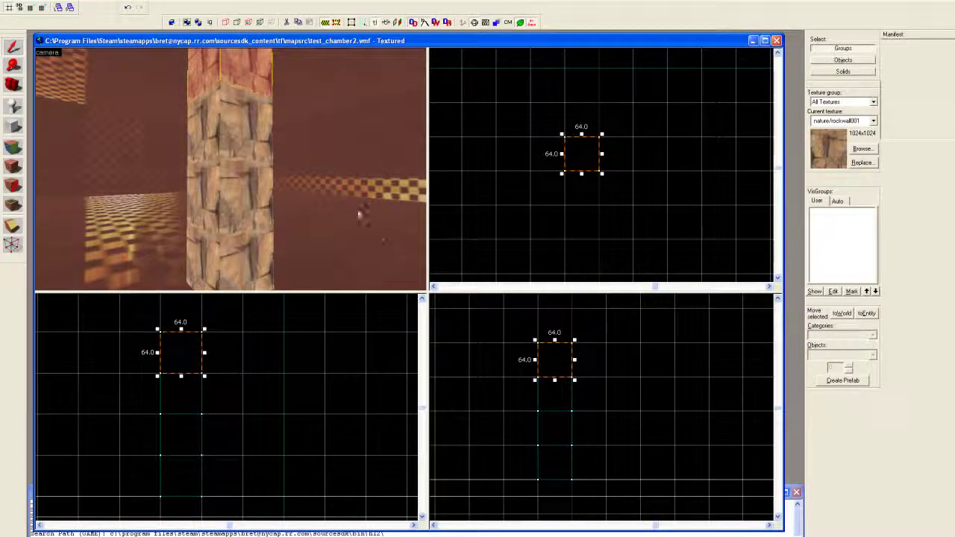
{"action": "key", "text": "z"}
{"action": "key", "text": "w"}
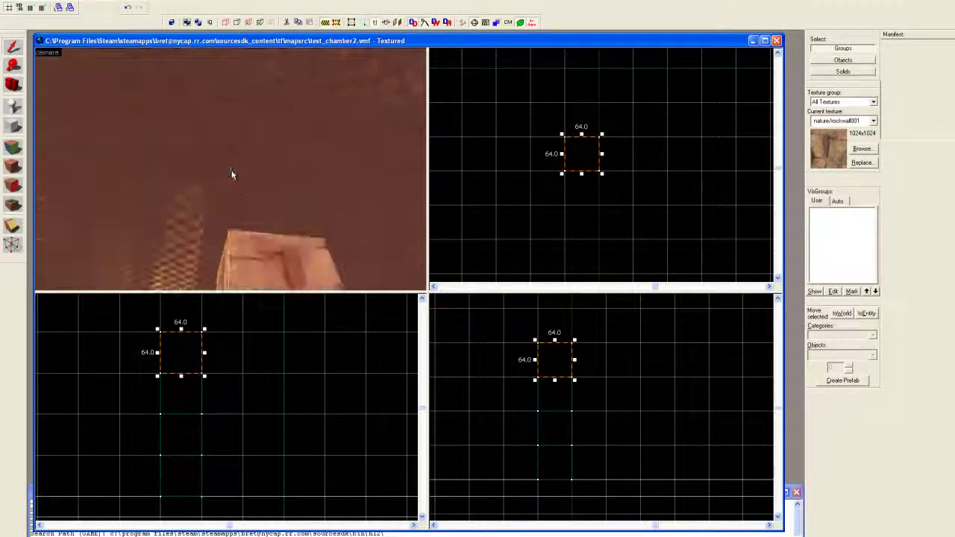
{"action": "key", "text": "s"}
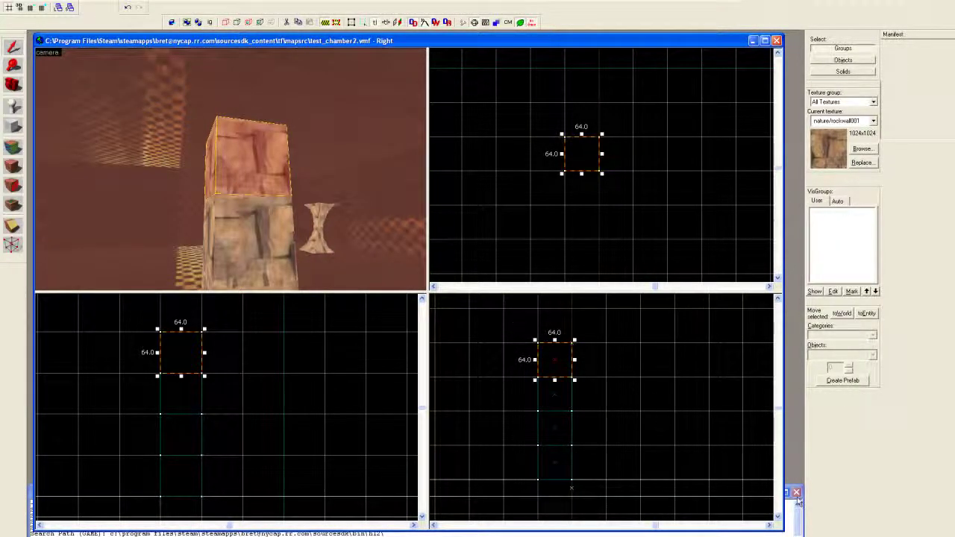
{"action": "key", "text": "bracketleft"}
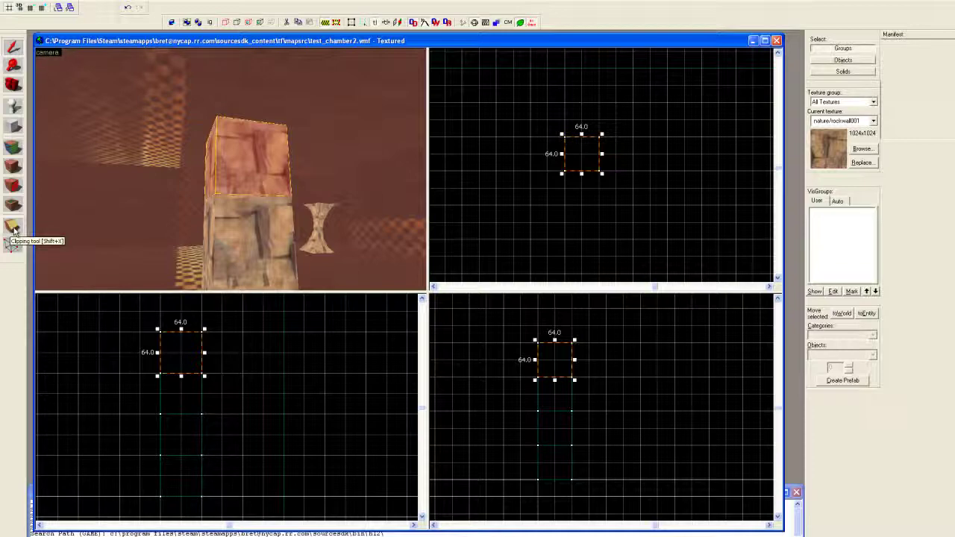
Flare the top block by moving its upper vertices outward 32 units on every side, making its top face 128 x 128 units.
{"action": "left_click", "coordinate": [13, 246]}
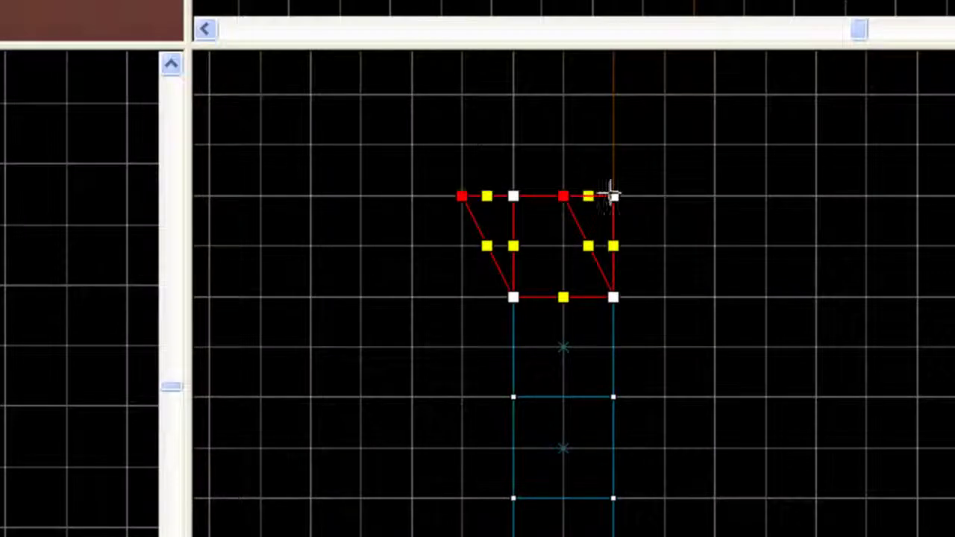
{"action": "left_click_drag", "start_coordinate": [612, 195], "coordinate": [648, 195]}
{"action": "left_click_drag", "start_coordinate": [563, 196], "coordinate": [612, 195]}
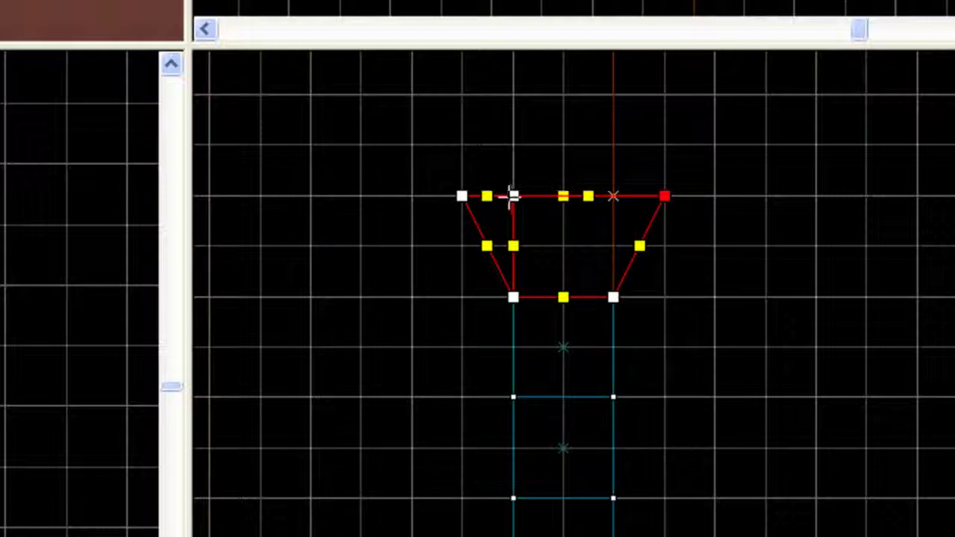
{"action": "left_click_drag", "start_coordinate": [513, 195], "coordinate": [462, 195]}
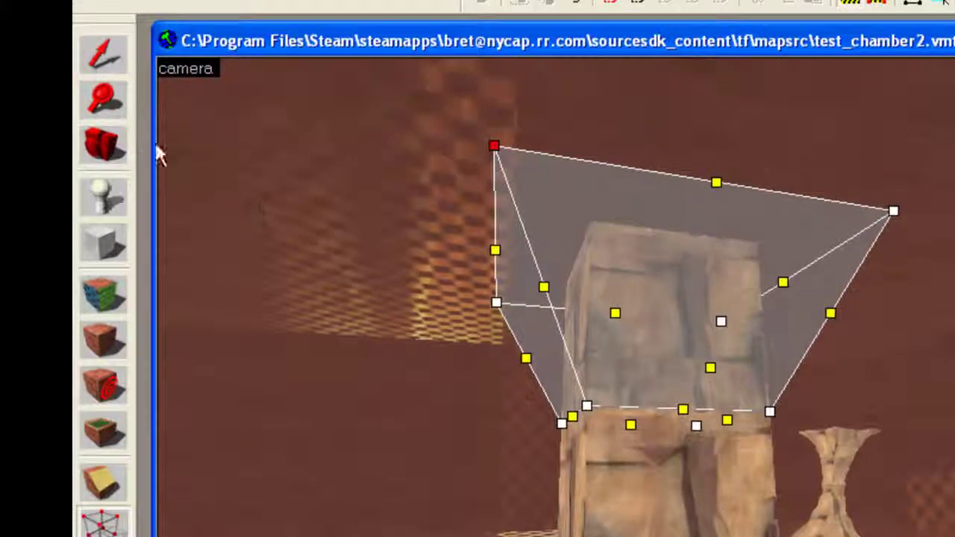
{"action": "left_click", "coordinate": [104, 56]}
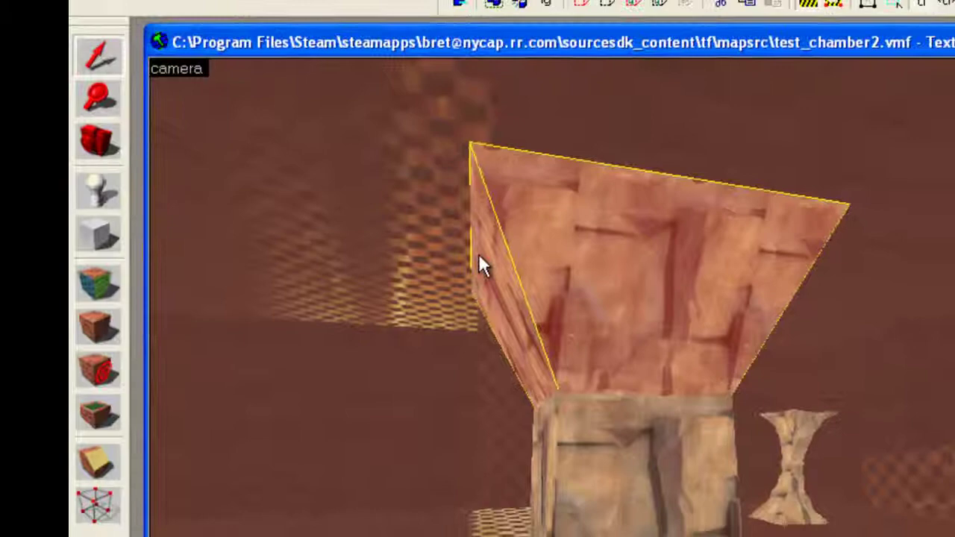
{"action": "key", "text": "z"}
{"action": "key", "text": "z"}
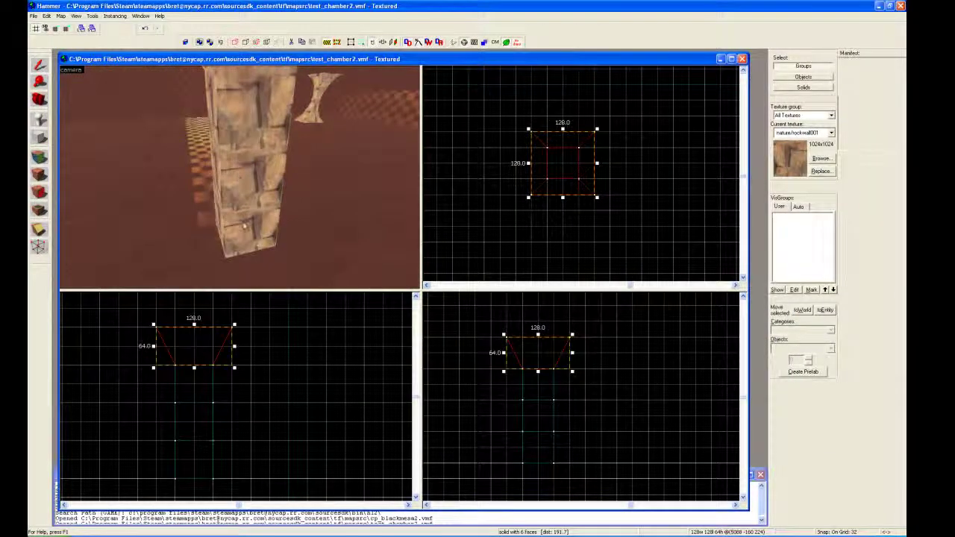
Flare the bottom block by moving its lower vertices outward 32 units on every side, making its base 128 x 128 units.
{"action": "left_click", "coordinate": [243, 222]}
{"action": "left_click", "coordinate": [38, 246]}
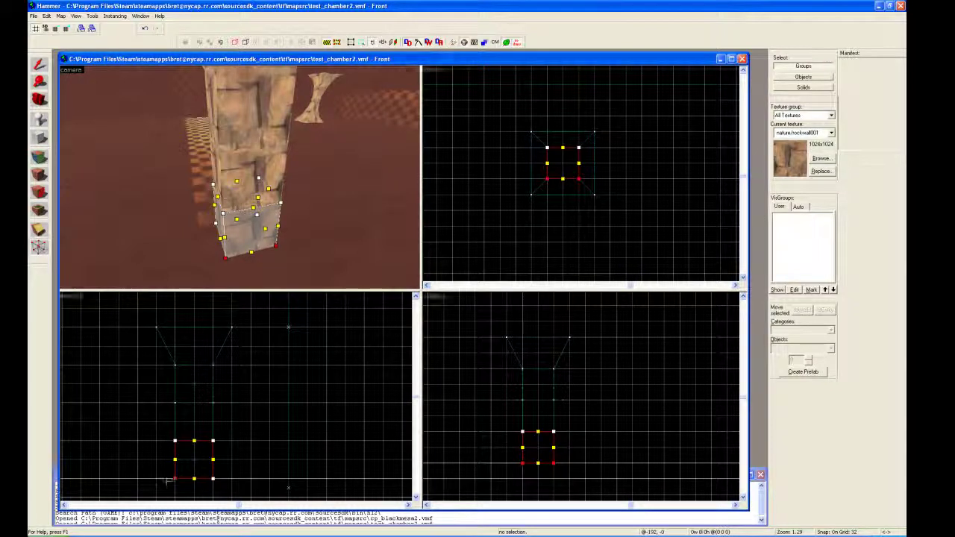
{"action": "left_click_drag", "start_coordinate": [175, 479], "coordinate": [224, 483]}
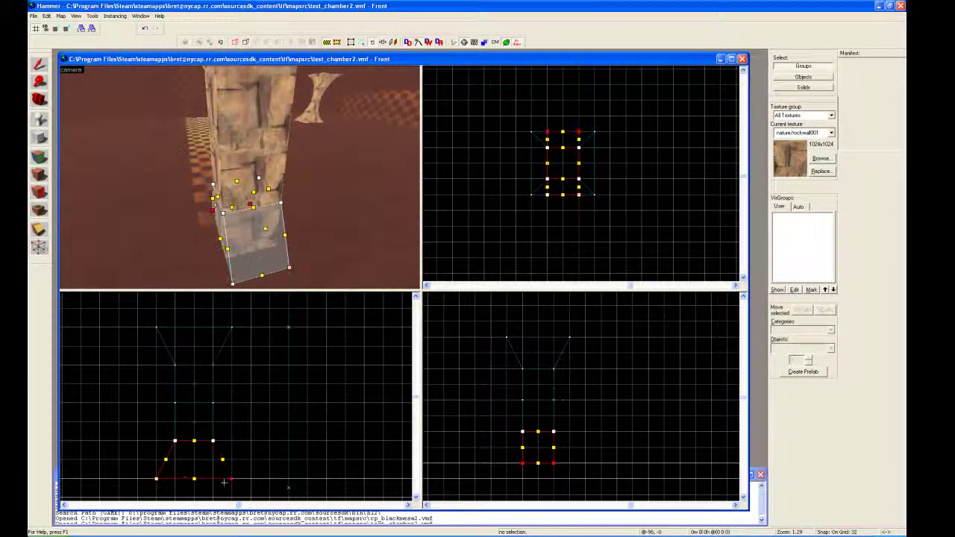
{"action": "left_click_drag", "start_coordinate": [523, 463], "coordinate": [562, 464]}
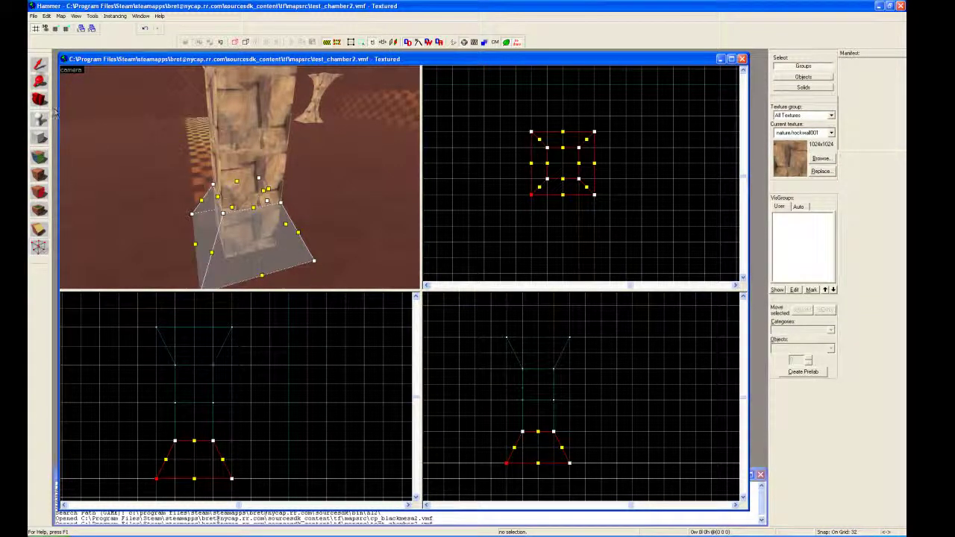
{"action": "left_click", "coordinate": [39, 65]}
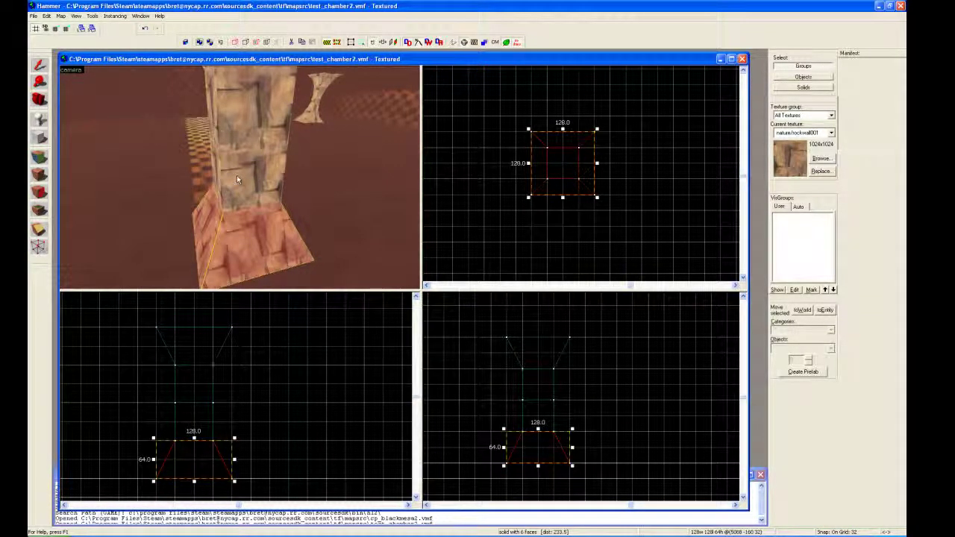
Select the block directly above the flared base and reduce the grid size to 16 units.
{"action": "key", "text": "z"}
{"action": "key", "text": "s"}
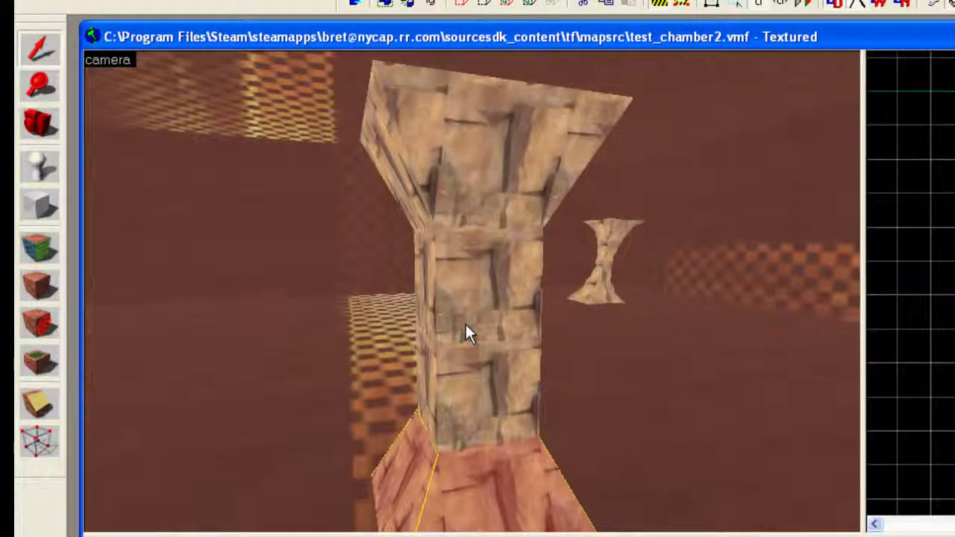
{"action": "left_click", "coordinate": [445, 402]}
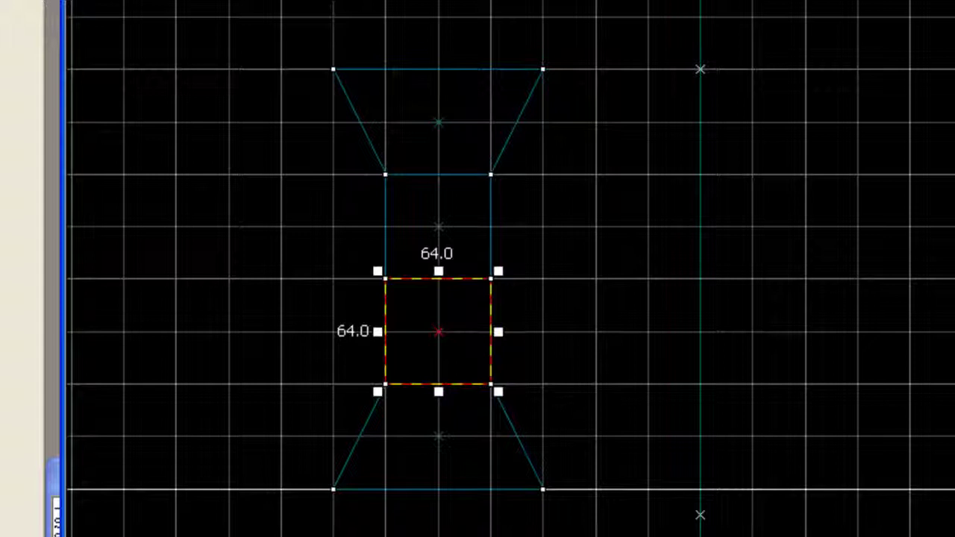
{"action": "key", "text": "bracketleft"}
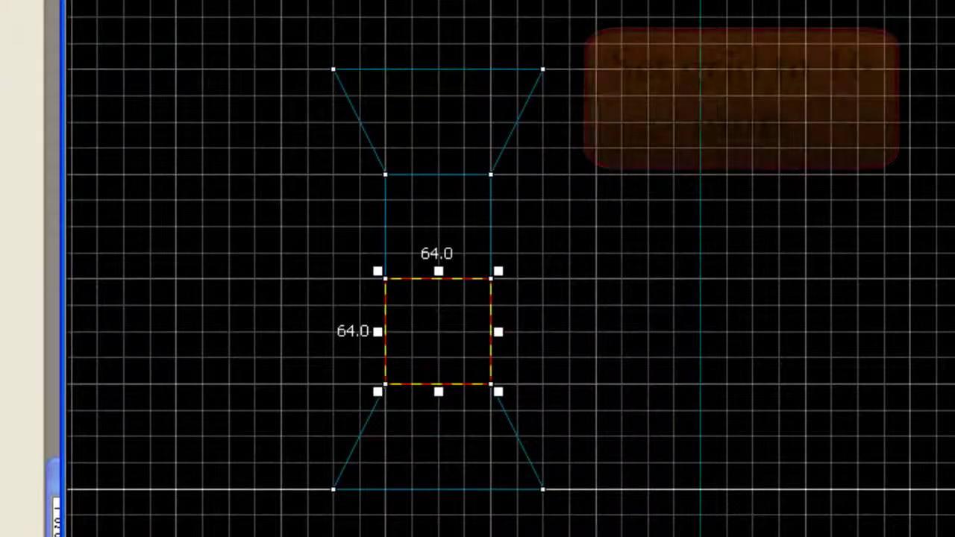
Taper the second block from the bottom by moving its upper vertices inward 16 units on every side.
{"action": "key", "text": "shift+v"}
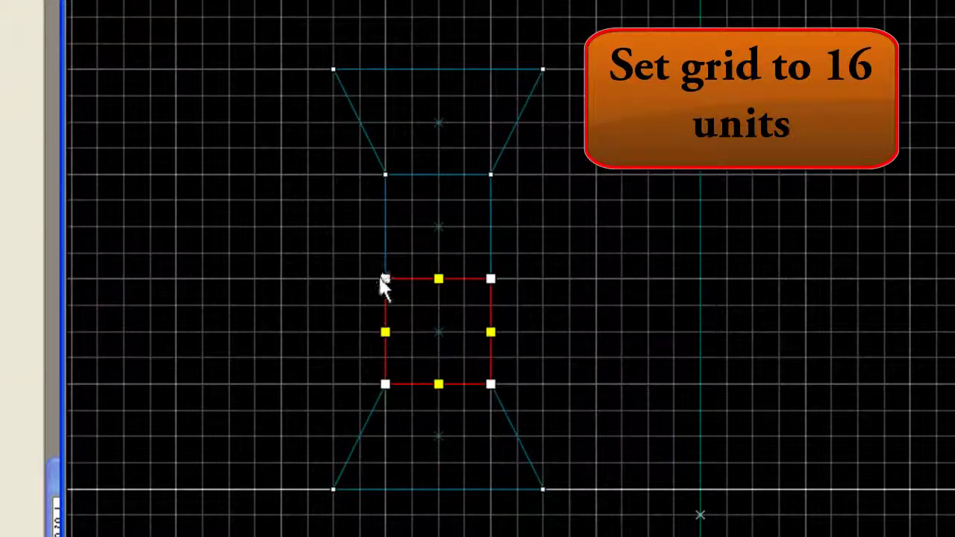
{"action": "left_click", "coordinate": [385, 278]}
{"action": "left_click_drag", "start_coordinate": [385, 278], "coordinate": [410, 277]}
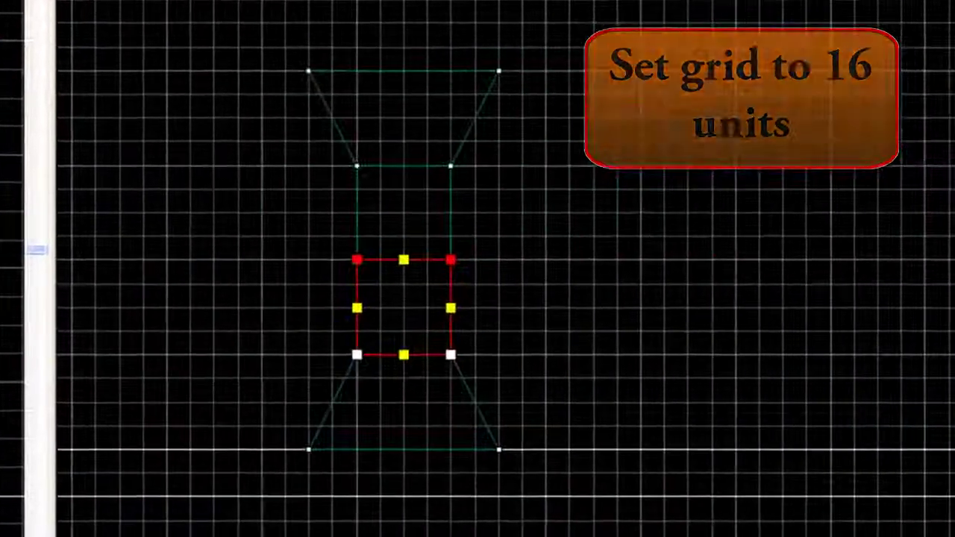
{"action": "left_click_drag", "start_coordinate": [353, 259], "coordinate": [365, 259]}
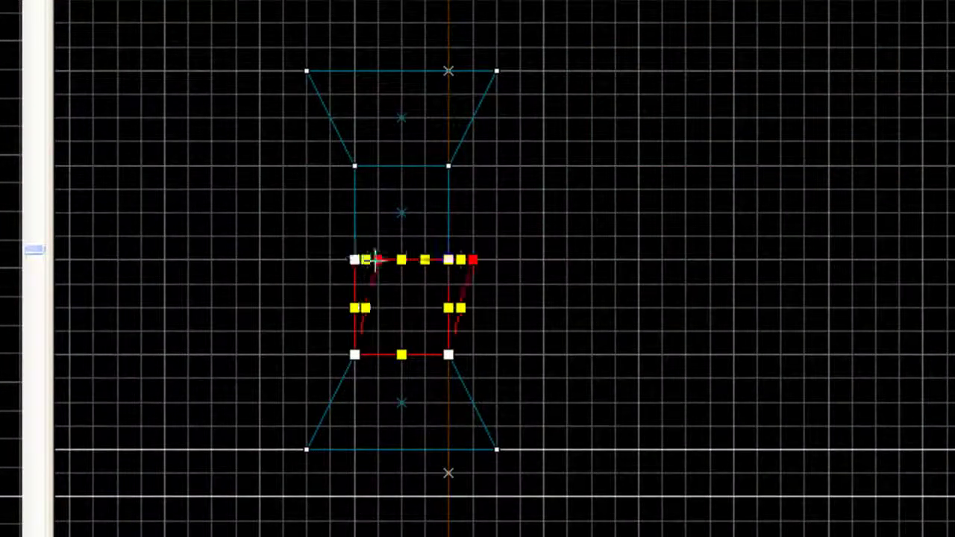
{"action": "left_click_drag", "start_coordinate": [448, 260], "coordinate": [418, 258]}
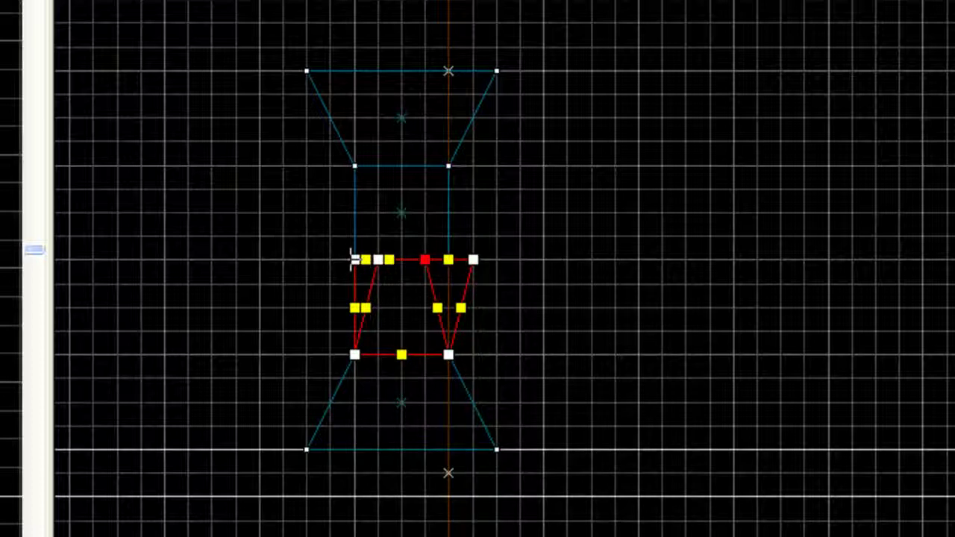
{"action": "left_click_drag", "start_coordinate": [353, 260], "coordinate": [376, 260]}
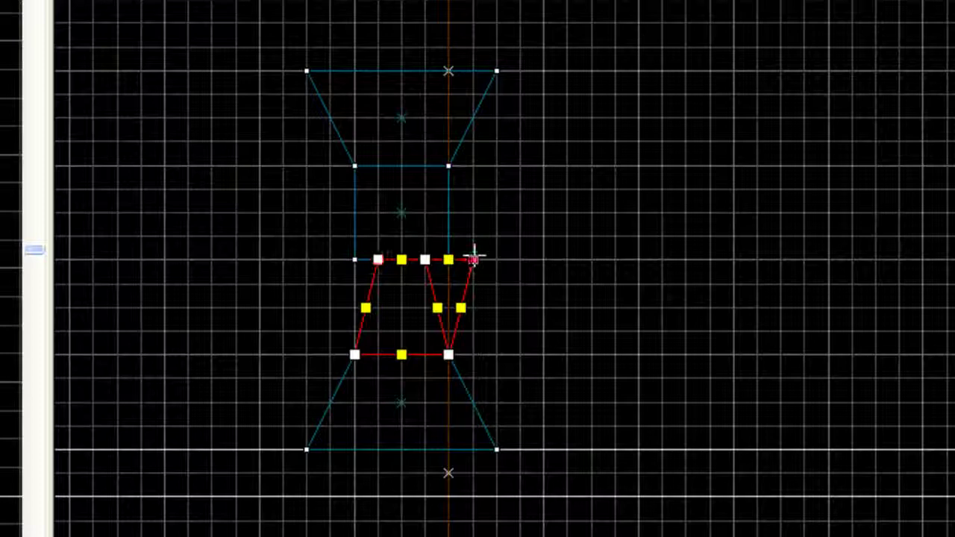
{"action": "left_click_drag", "start_coordinate": [474, 258], "coordinate": [426, 258]}
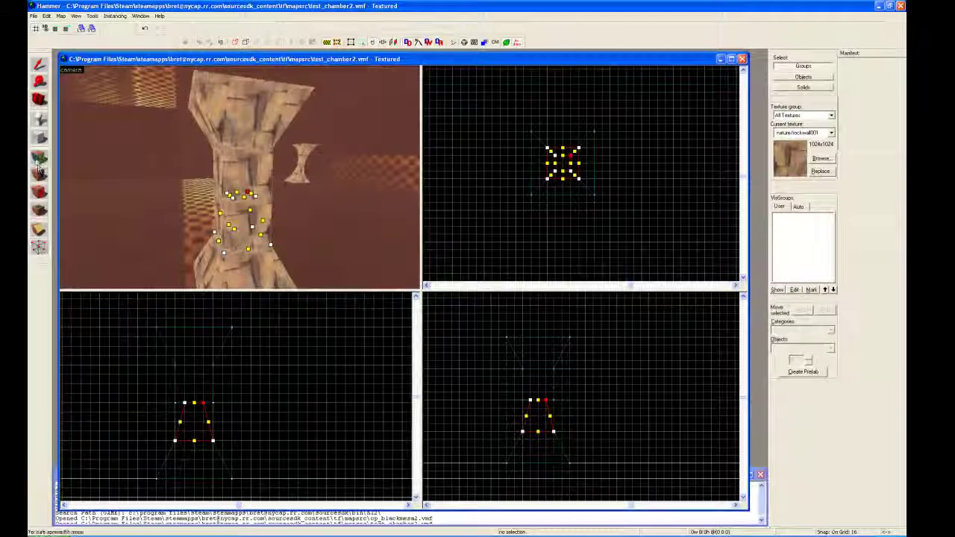
{"action": "left_click", "coordinate": [38, 66]}
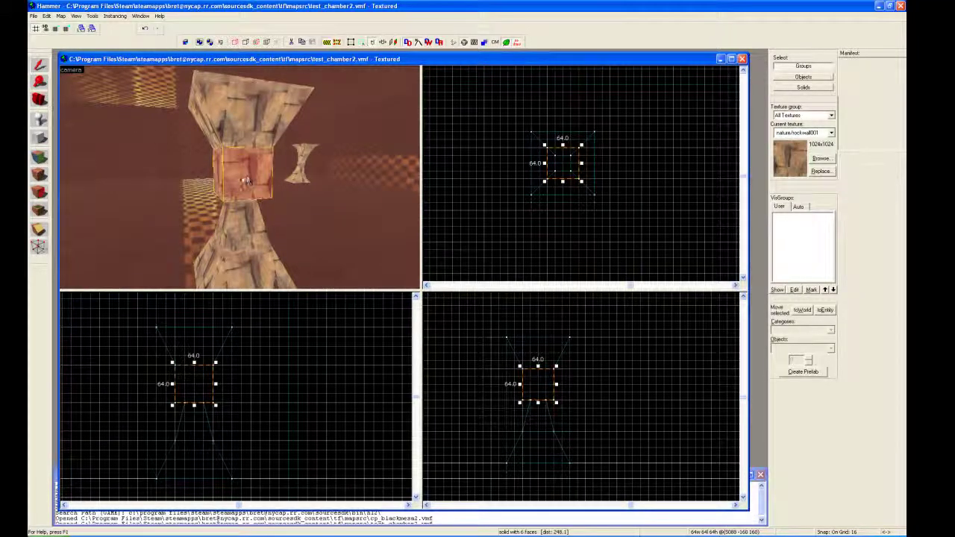
Taper the third block from the bottom by moving its lower vertices inward 16 units on every side.
{"action": "left_click", "coordinate": [39, 247]}
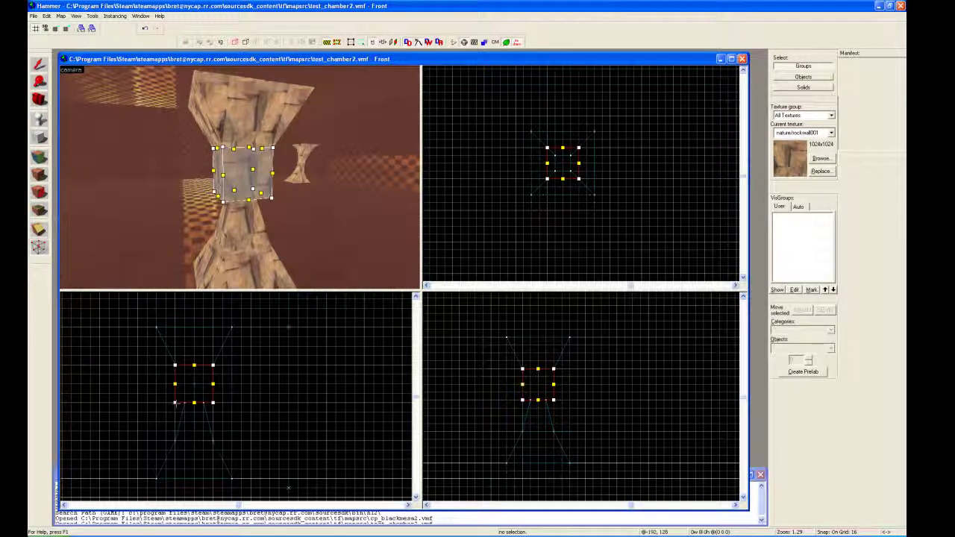
{"action": "left_click_drag", "start_coordinate": [175, 402], "coordinate": [203, 403]}
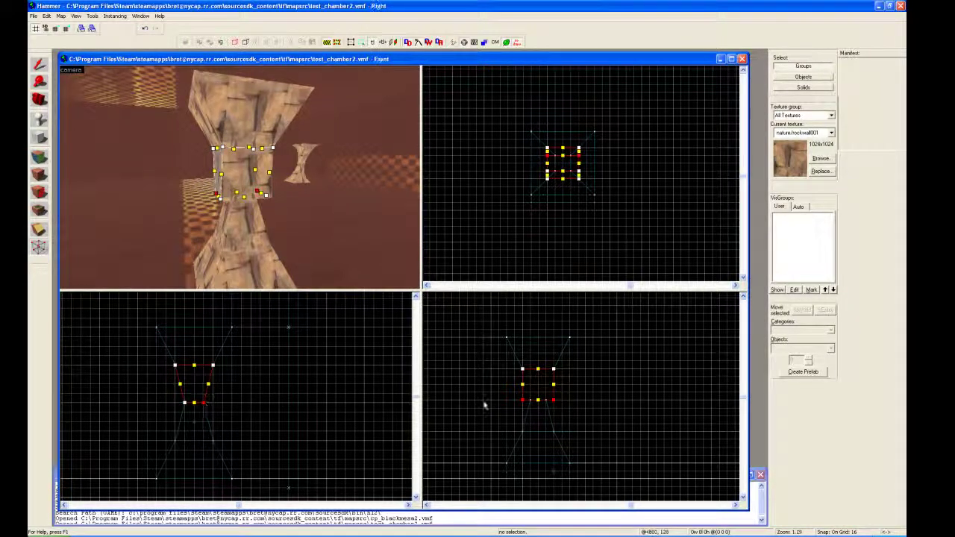
{"action": "mouse_move", "coordinate": [522, 400]}
{"action": "left_mouse_down"}
{"action": "mouse_move", "coordinate": [554, 400]}
{"action": "mouse_move", "coordinate": [530, 400]}
{"action": "left_mouse_up"}
{"action": "left_click", "coordinate": [562, 401]}
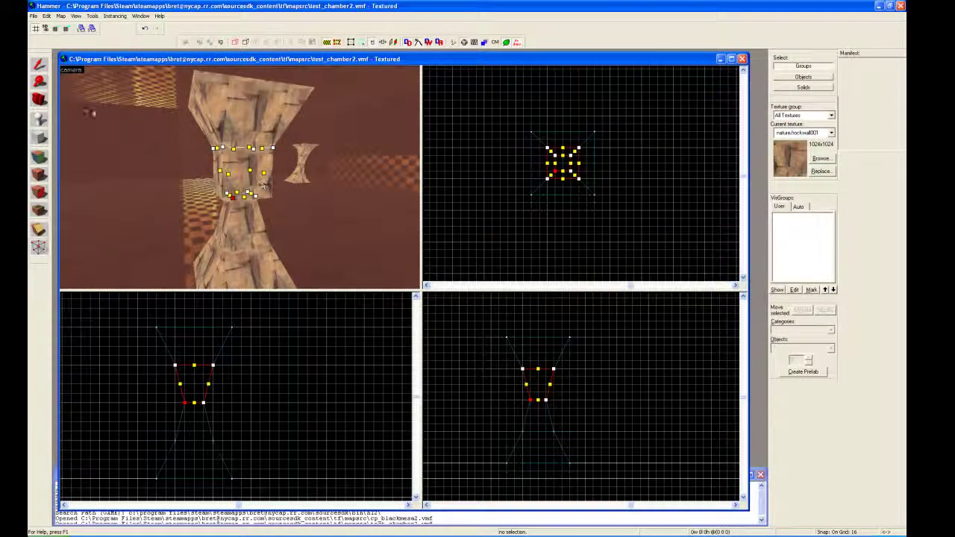
{"action": "left_click", "coordinate": [42, 66]}
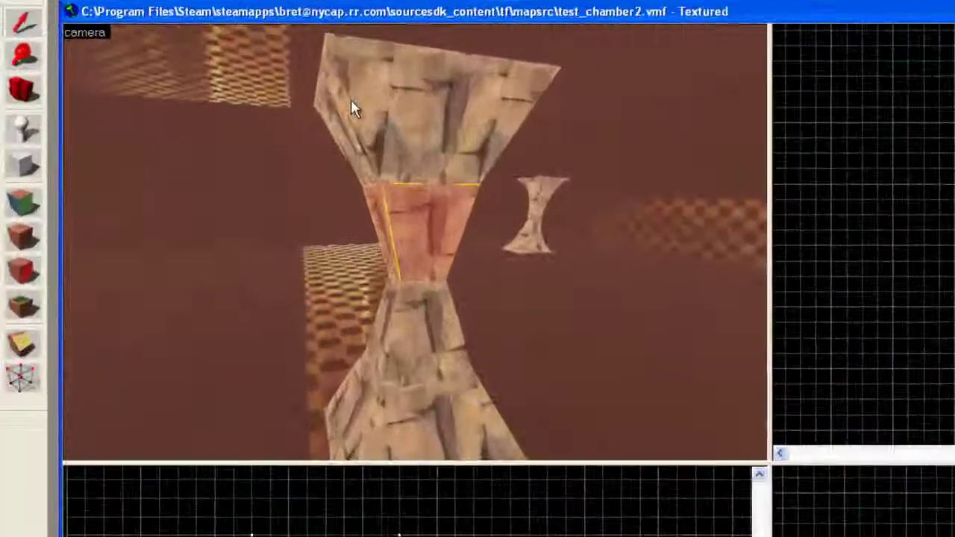
Select all four blocks of the column and clone the whole column 576 units sideways along the X axis.
{"action": "left_click", "coordinate": [209, 108]}
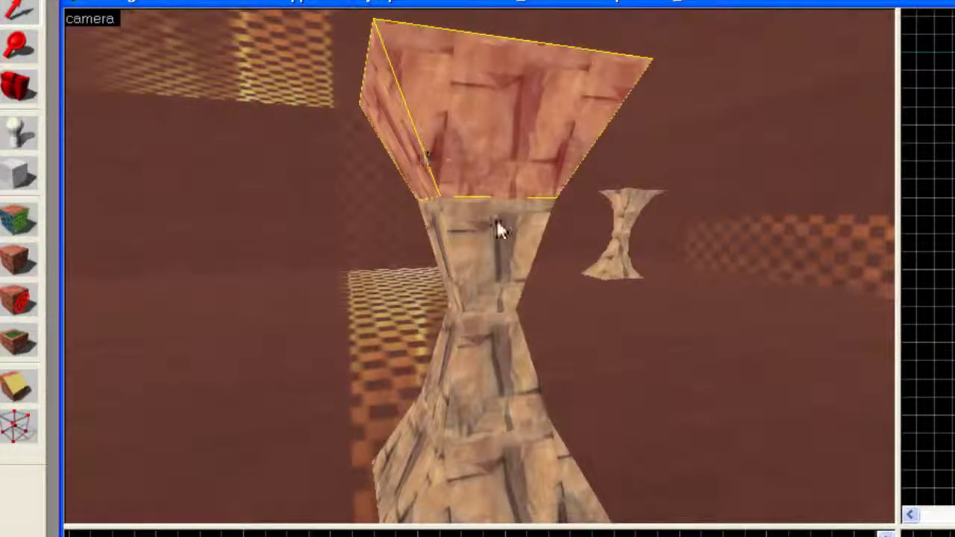
{"action": "left_click", "coordinate": [500, 283], "text": "ctrl"}
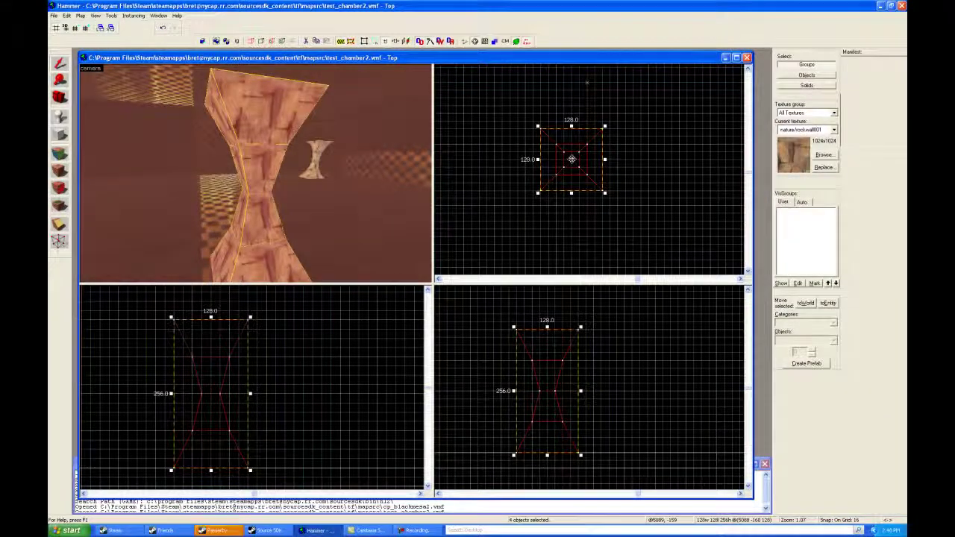
{"action": "left_click_drag", "start_coordinate": [560, 159], "coordinate": [439, 156]}
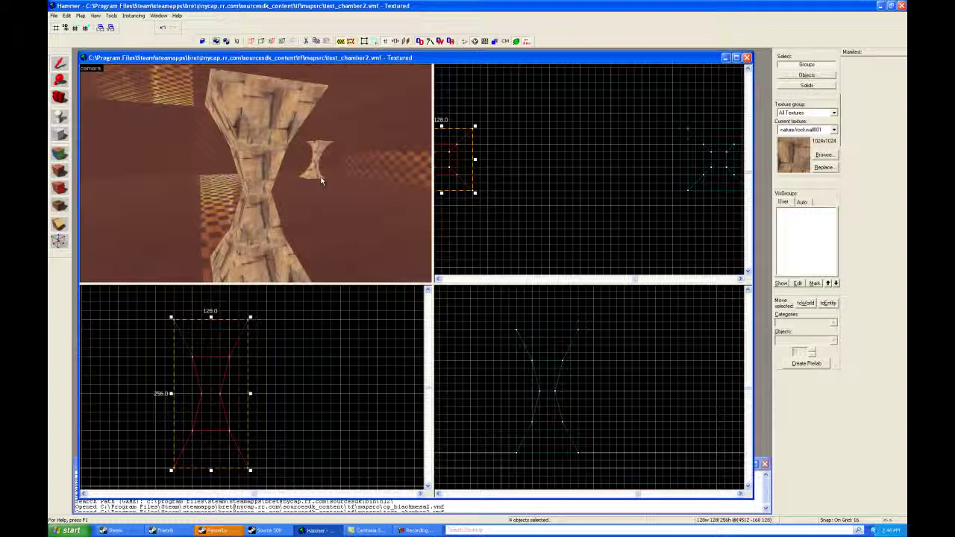
Start face editing and select all four front faces of the original column plus the two upper faces of the adjacent side.
{"action": "left_click", "coordinate": [311, 231]}
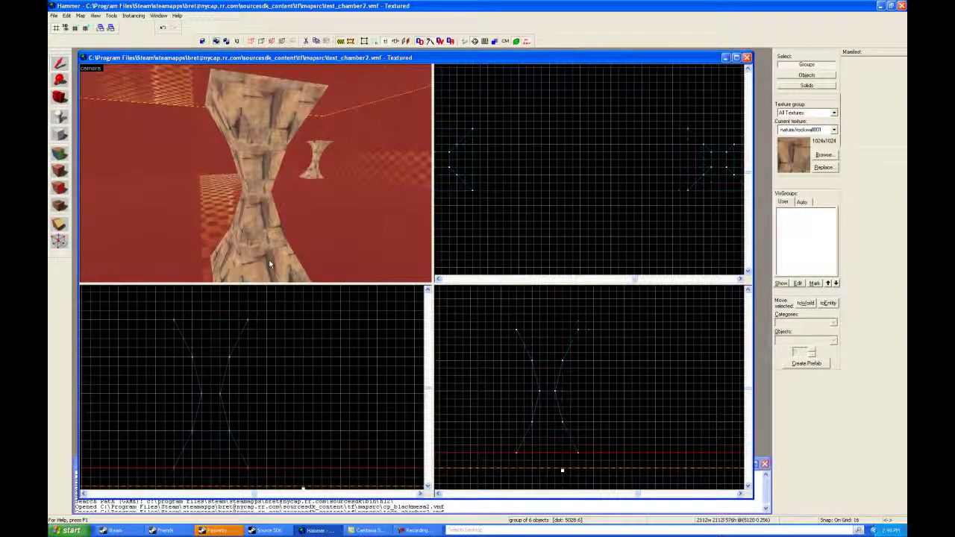
{"action": "left_click_drag", "start_coordinate": [170, 156], "coordinate": [90, 158]}
{"action": "left_click_drag", "start_coordinate": [91, 163], "coordinate": [118, 171]}
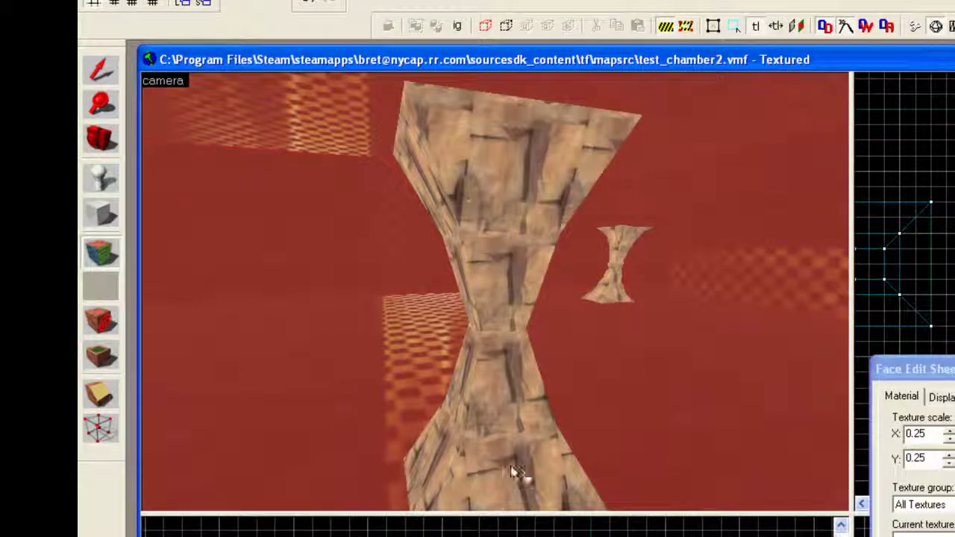
{"action": "left_click", "coordinate": [522, 474]}
{"action": "left_click", "coordinate": [497, 399], "text": "ctrl"}
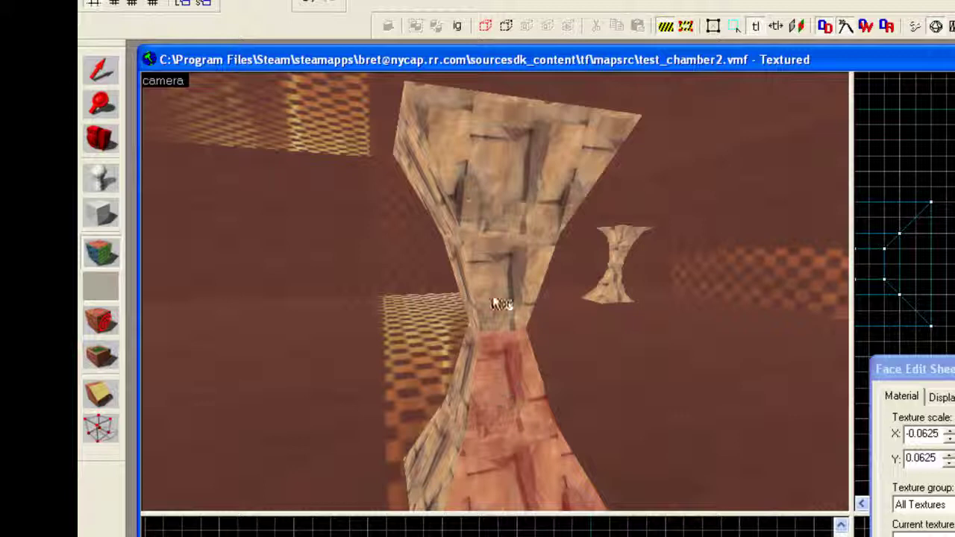
{"action": "left_click", "coordinate": [498, 203], "text": "ctrl"}
{"action": "left_click", "coordinate": [441, 201], "text": "ctrl"}
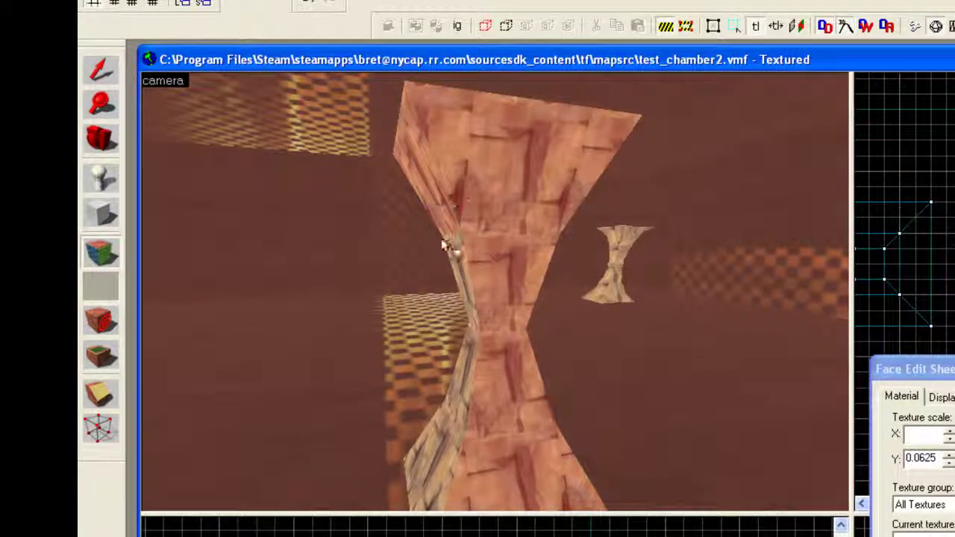
{"action": "left_click", "coordinate": [456, 264], "text": "ctrl"}
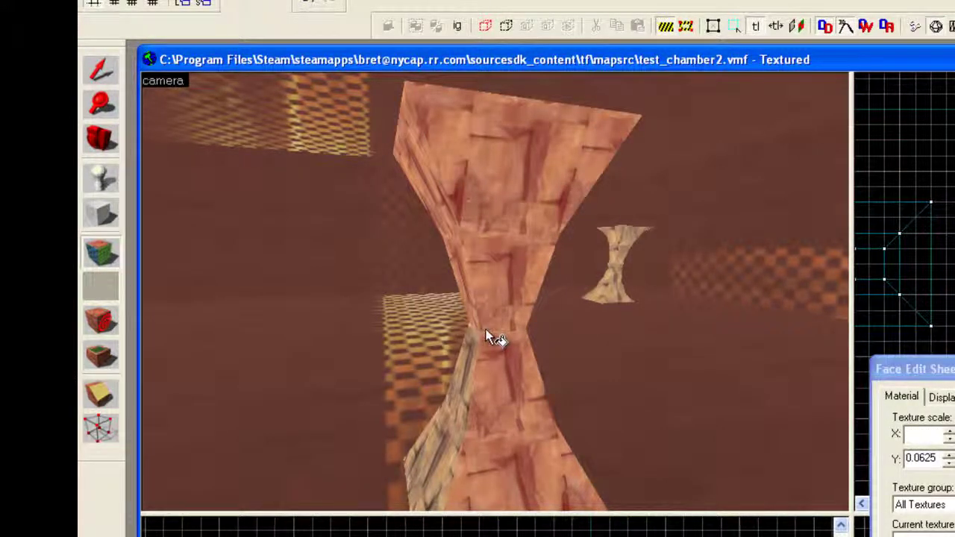
Add the remaining side faces around the column to the face selection, leaving out all block tops and bottoms.
{"action": "key", "text": "z"}
{"action": "key", "text": "a"}
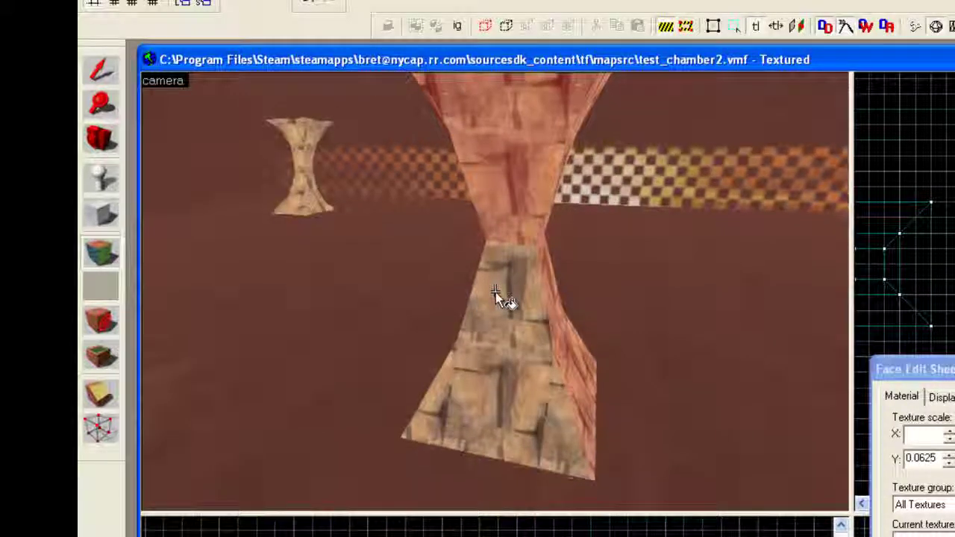
{"action": "left_click", "coordinate": [496, 292], "text": "ctrl"}
{"action": "left_click", "coordinate": [496, 292], "text": "ctrl"}
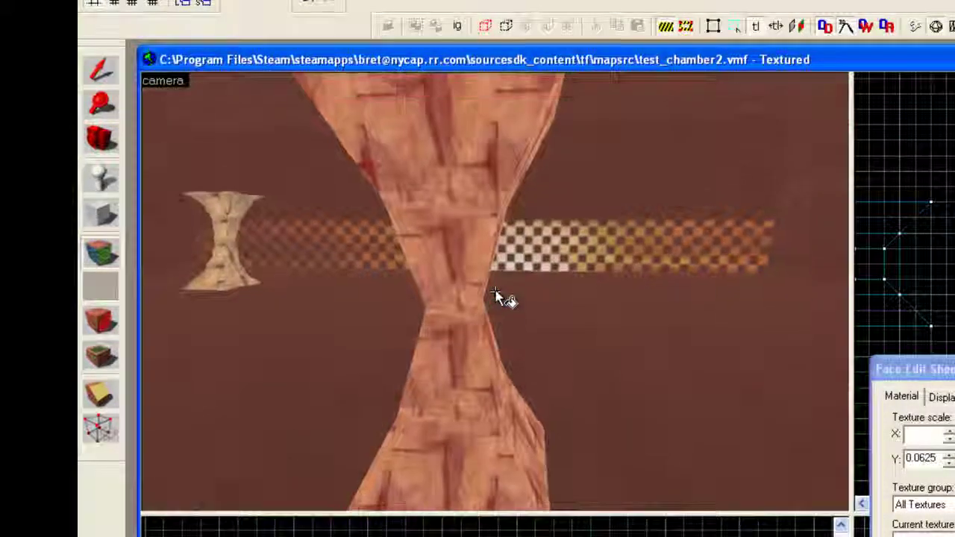
{"action": "key", "text": "a"}
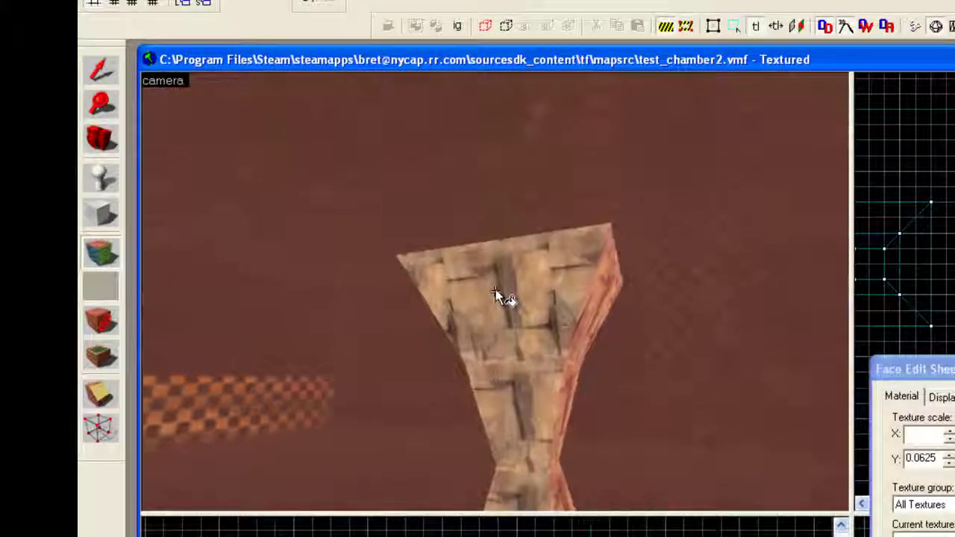
{"action": "left_click", "coordinate": [496, 293], "text": "ctrl"}
{"action": "left_click", "coordinate": [495, 293], "text": "ctrl"}
{"action": "left_click_drag", "start_coordinate": [495, 292], "coordinate": [496, 294]}
{"action": "left_click", "coordinate": [495, 292], "text": "ctrl"}
{"action": "left_click", "coordinate": [495, 292], "text": "ctrl"}
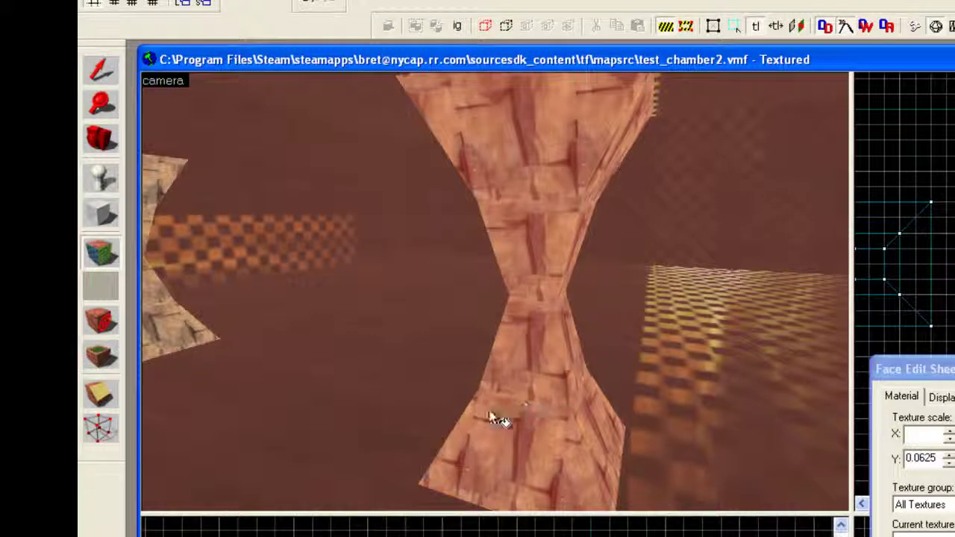
{"action": "left_click_drag", "start_coordinate": [499, 294], "coordinate": [496, 294]}
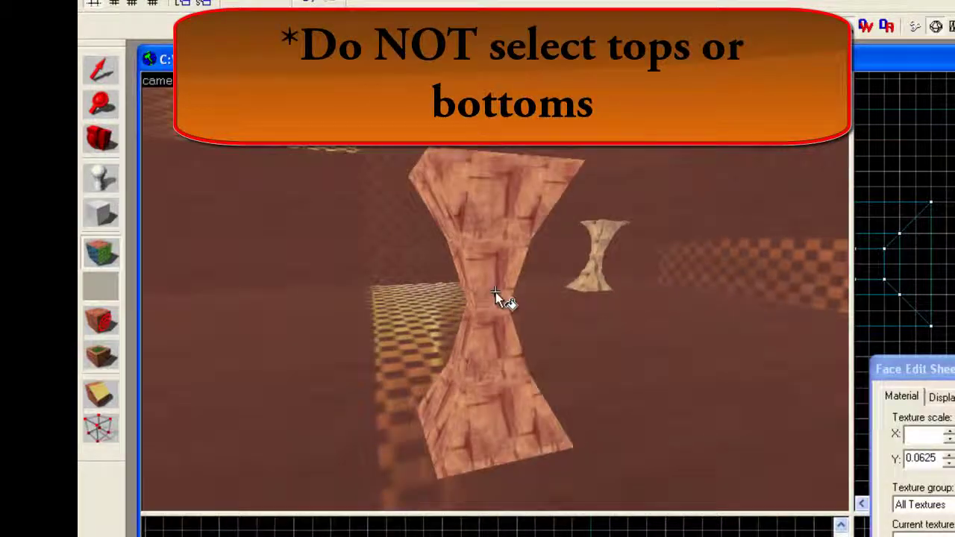
{"action": "key", "text": "z"}
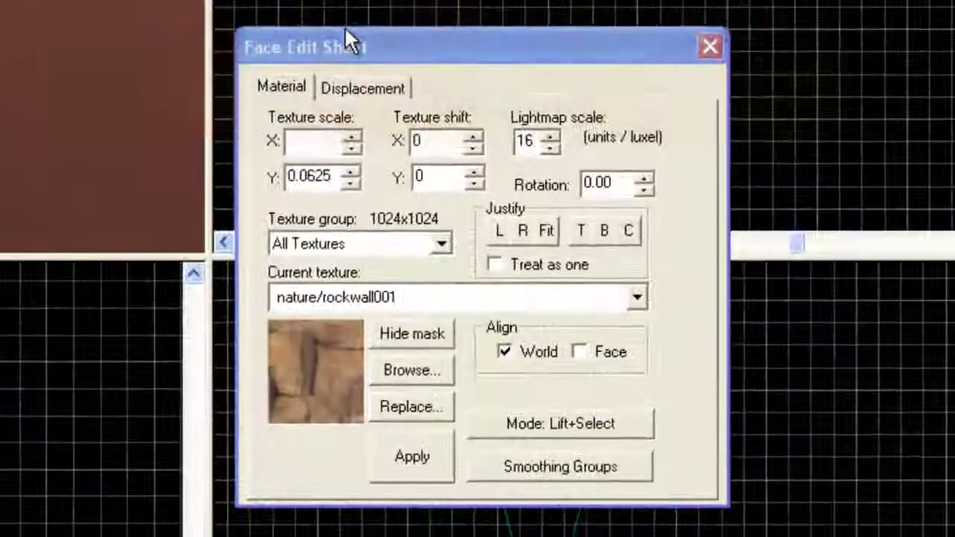
Turn the selected side faces of the column into displacements with power 2.
{"action": "left_click", "coordinate": [652, 242]}
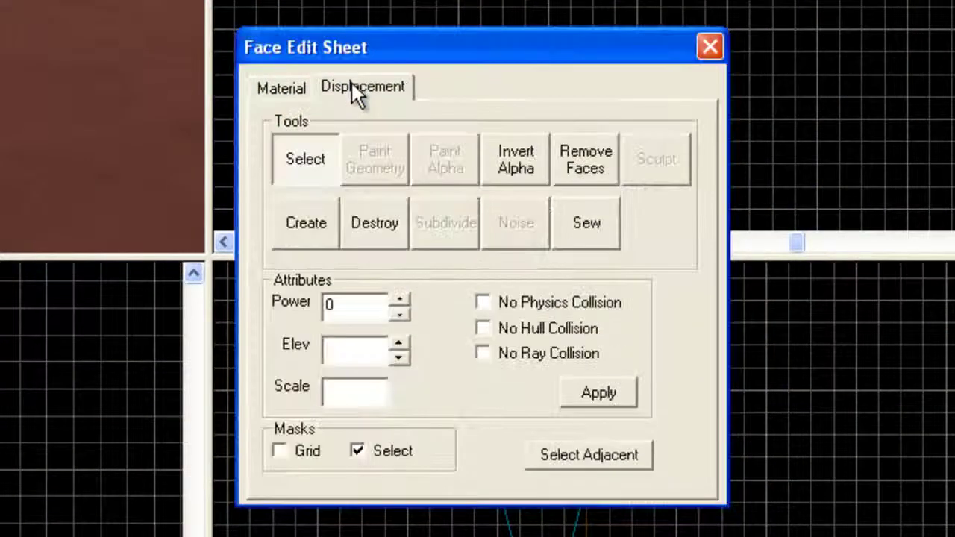
{"action": "left_click", "coordinate": [303, 223]}
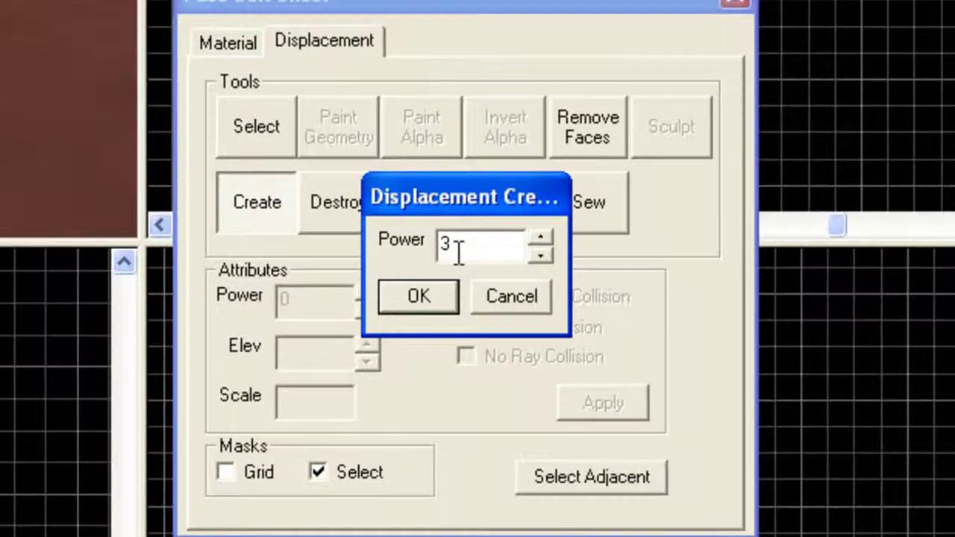
{"action": "left_click", "coordinate": [540, 258]}
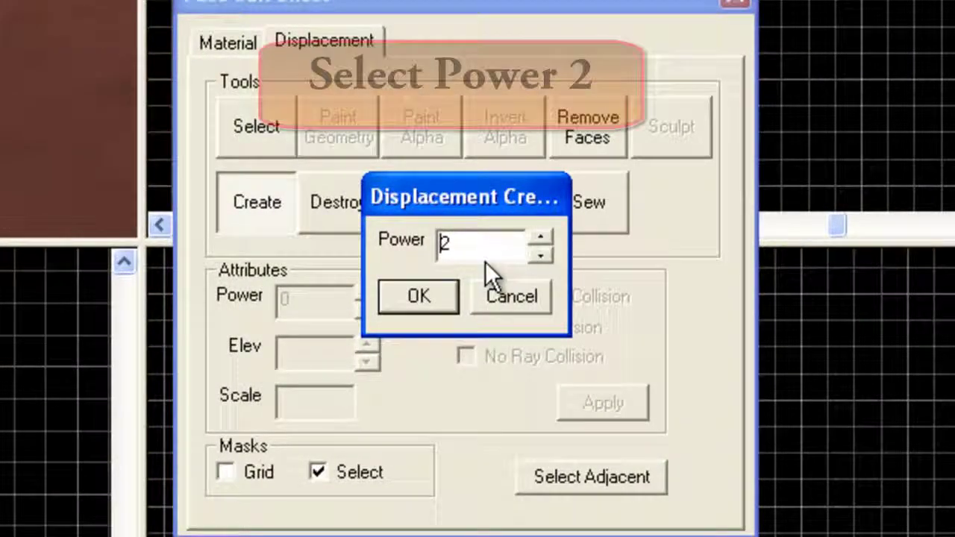
{"action": "left_click", "coordinate": [423, 294]}
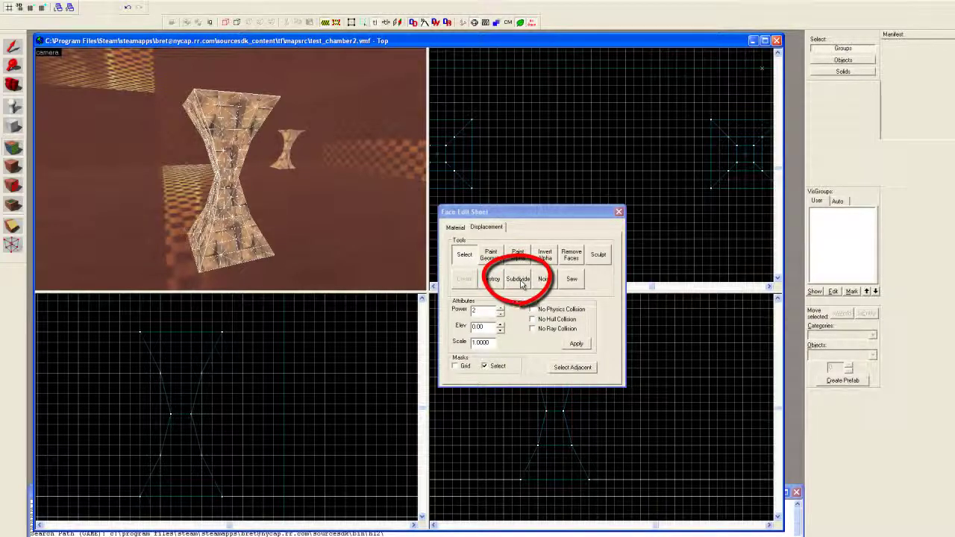
Subdivide the column's displacement faces to smooth its hourglass shape, viewing the result in 3D.
{"action": "left_click", "coordinate": [521, 281]}
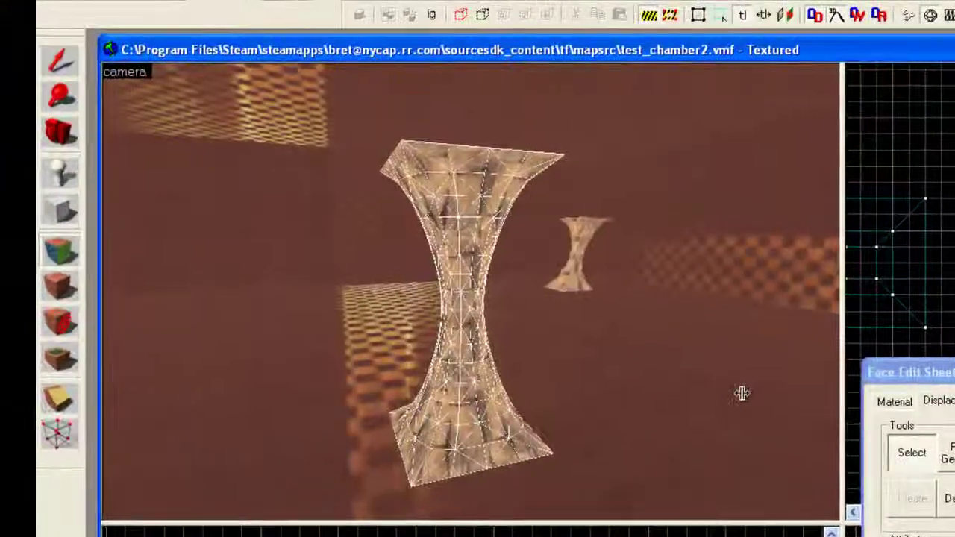
{"action": "key", "text": "z"}
{"action": "key", "text": "d"}
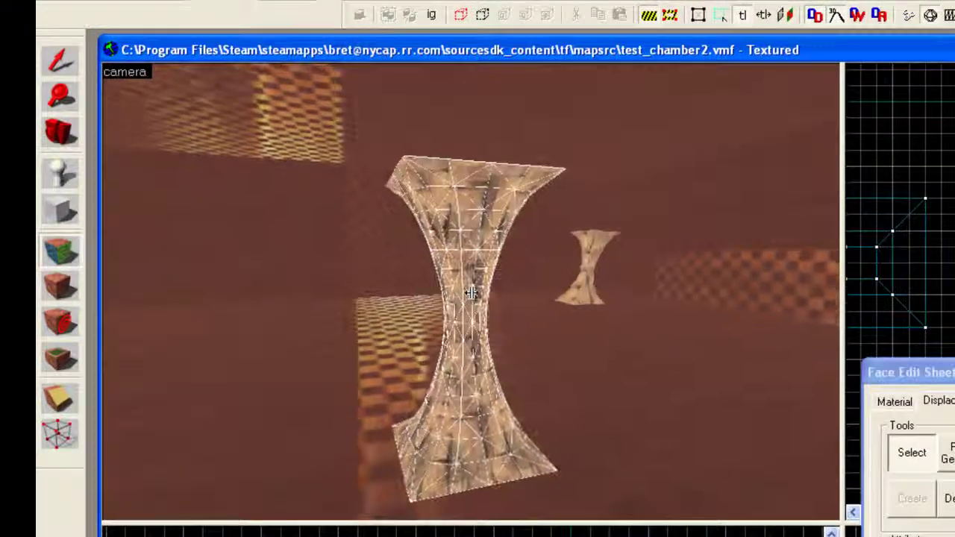
{"action": "key", "text": "d"}
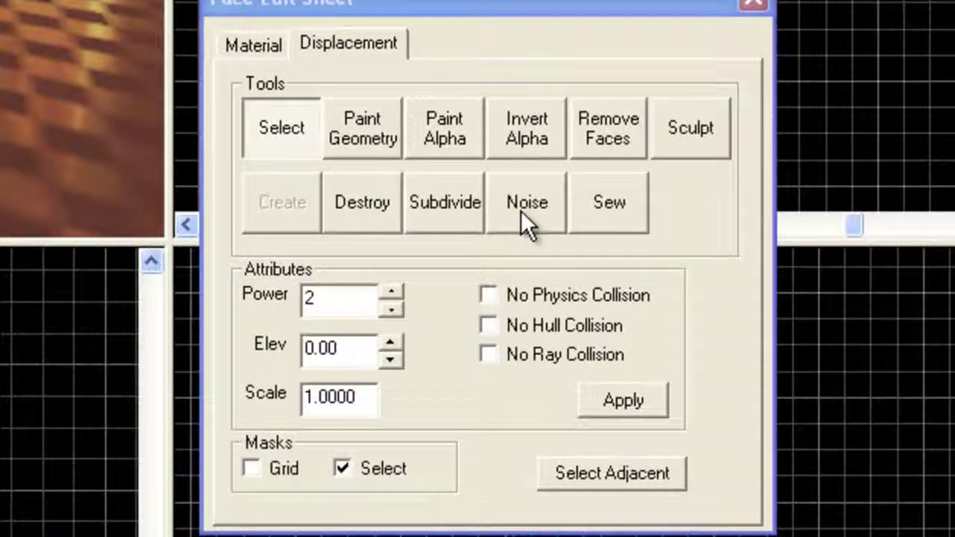
Apply displacement noise to the column's side faces with a minimum of -4 and a maximum of 12.
{"action": "left_click", "coordinate": [523, 212]}
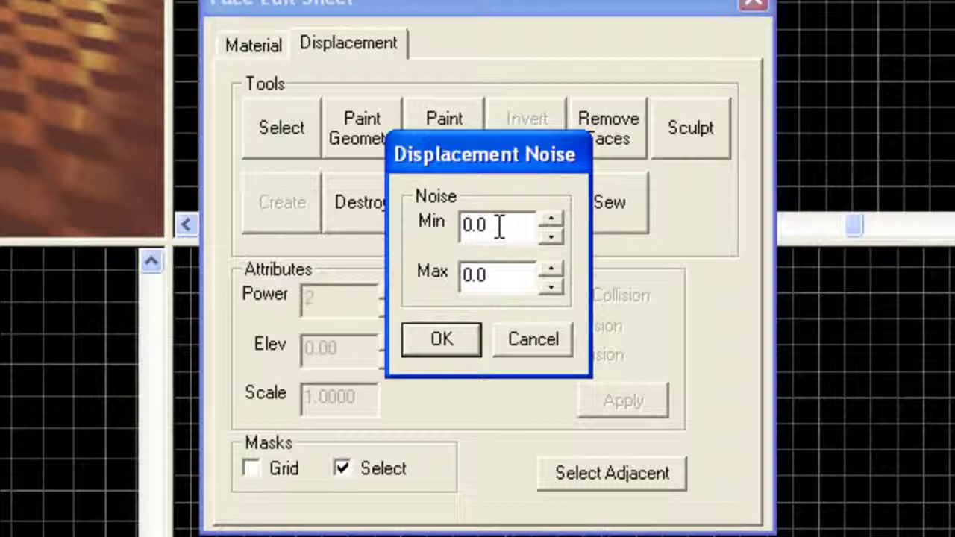
{"action": "key", "text": "BackSpace"}
{"action": "key", "text": "BackSpace"}
{"action": "key", "text": "BackSpace"}
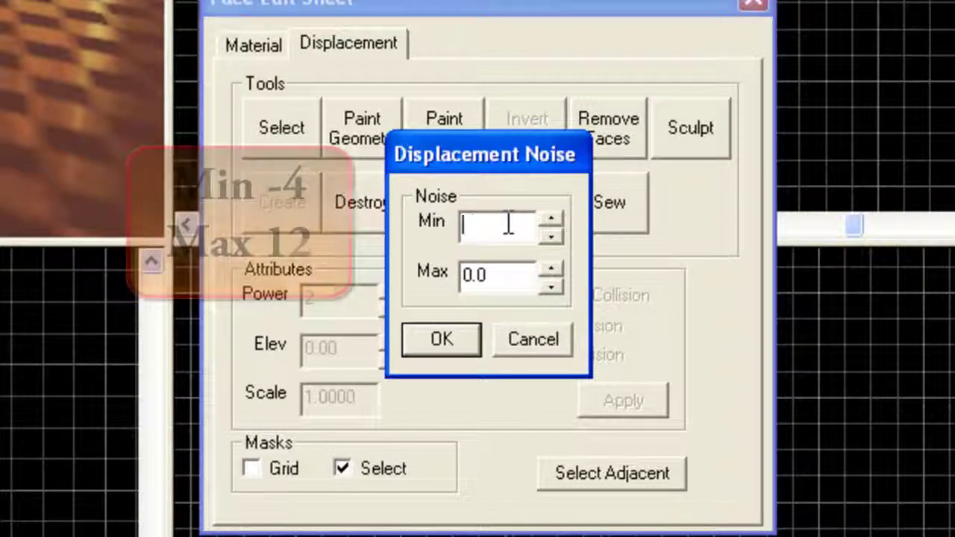
{"action": "type", "text": "-4"}
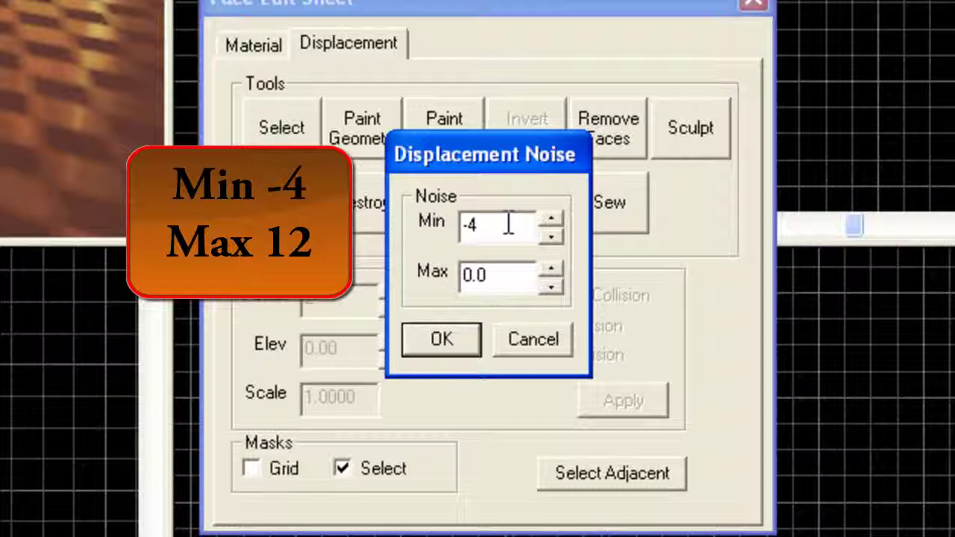
{"action": "left_click", "coordinate": [502, 288]}
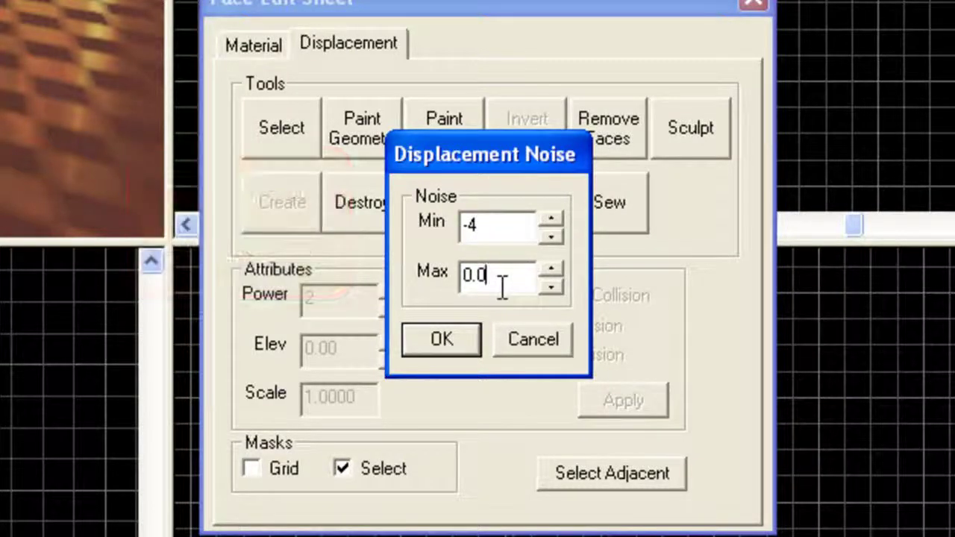
{"action": "key", "text": "BackSpace"}
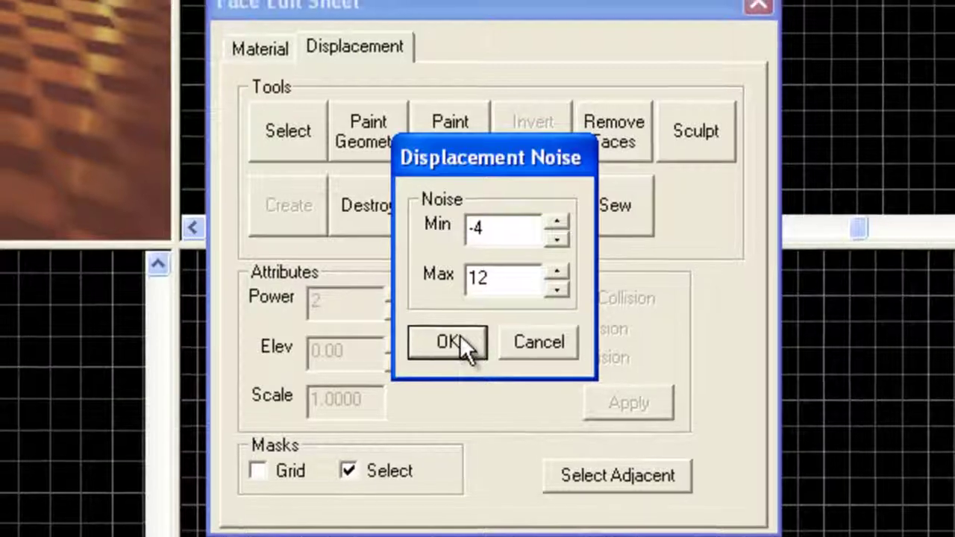
{"action": "left_click", "coordinate": [455, 335]}
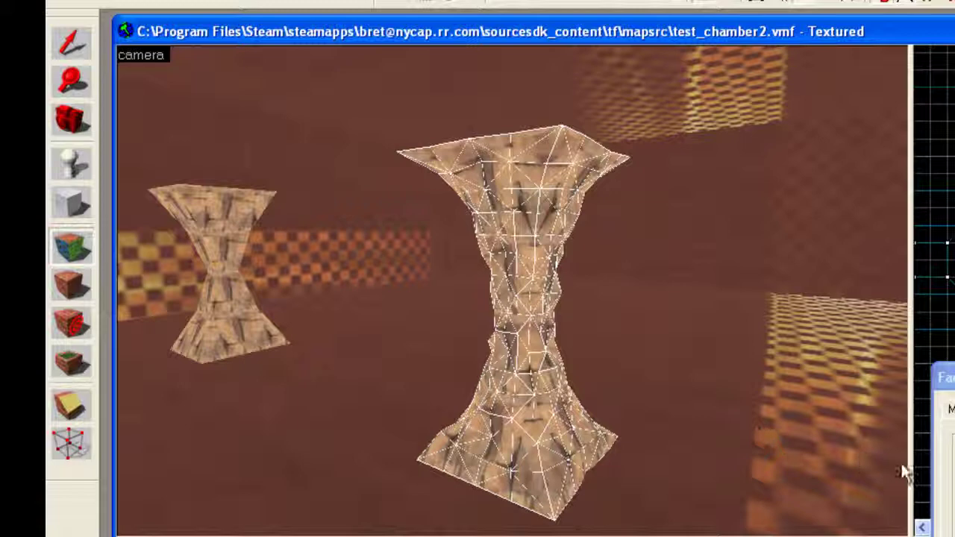
Inspect the roughened column from several sides and distances without the face selection covering it.
{"action": "left_click", "coordinate": [676, 281]}
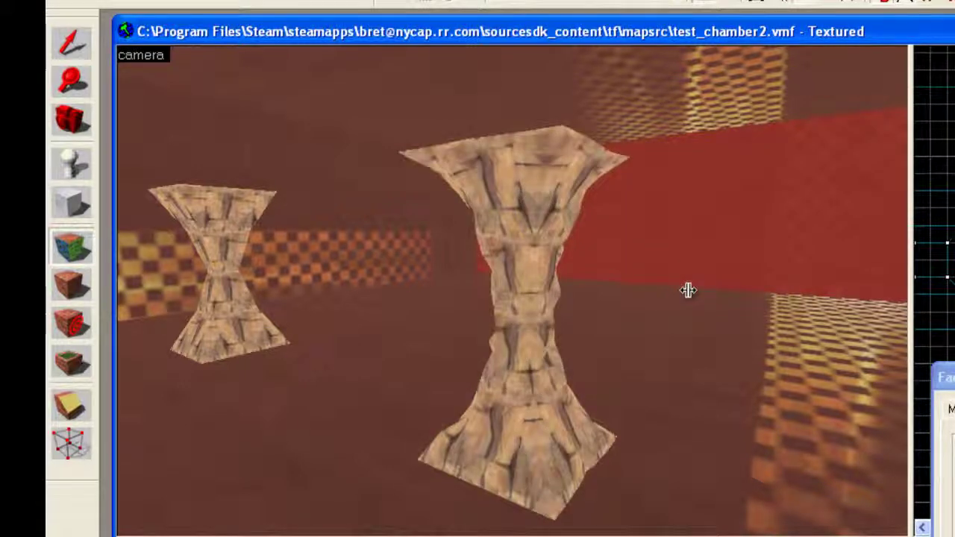
{"action": "key", "text": "z"}
{"action": "key", "text": "a"}
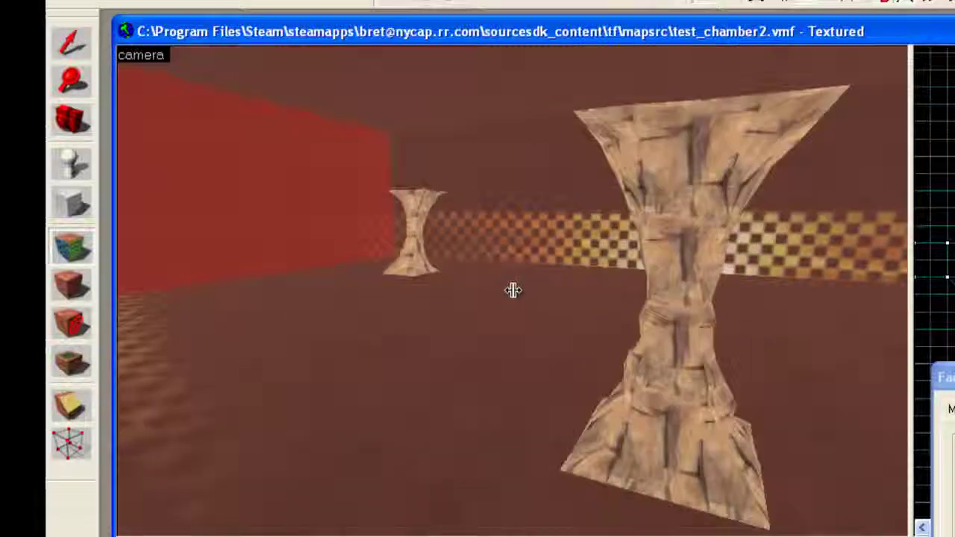
{"action": "key", "text": "w"}
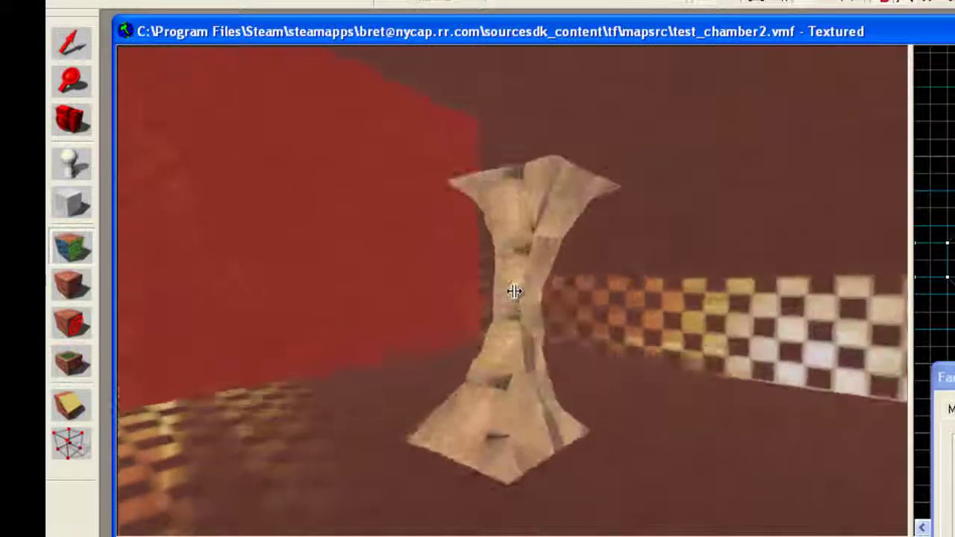
{"action": "key", "text": "s"}
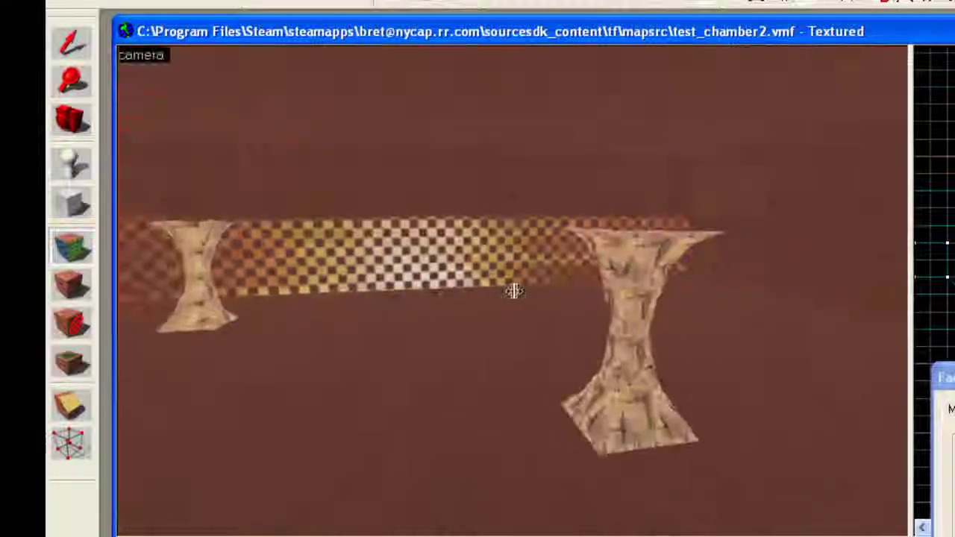
{"action": "key", "text": "w"}
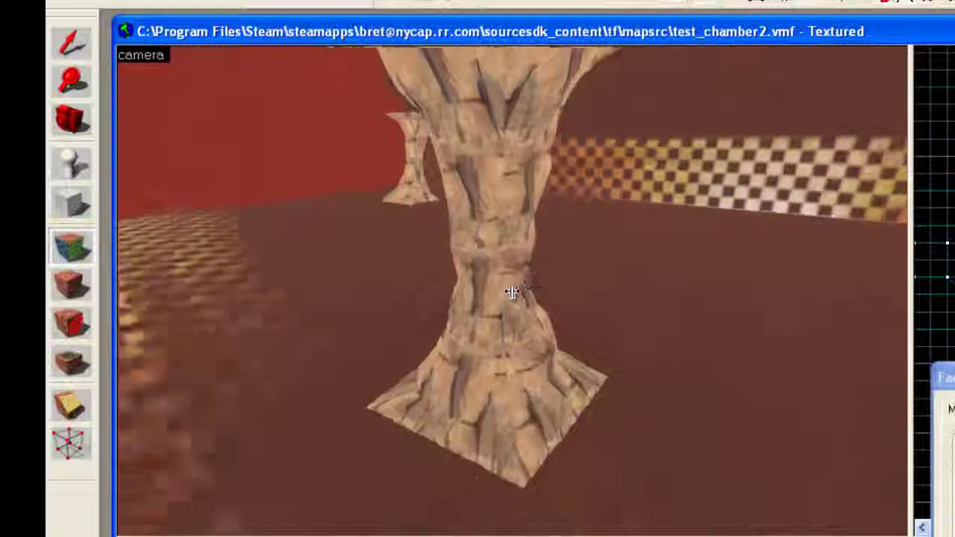
{"action": "key", "text": "w"}
{"action": "key", "text": "d"}
{"action": "key", "text": "s"}
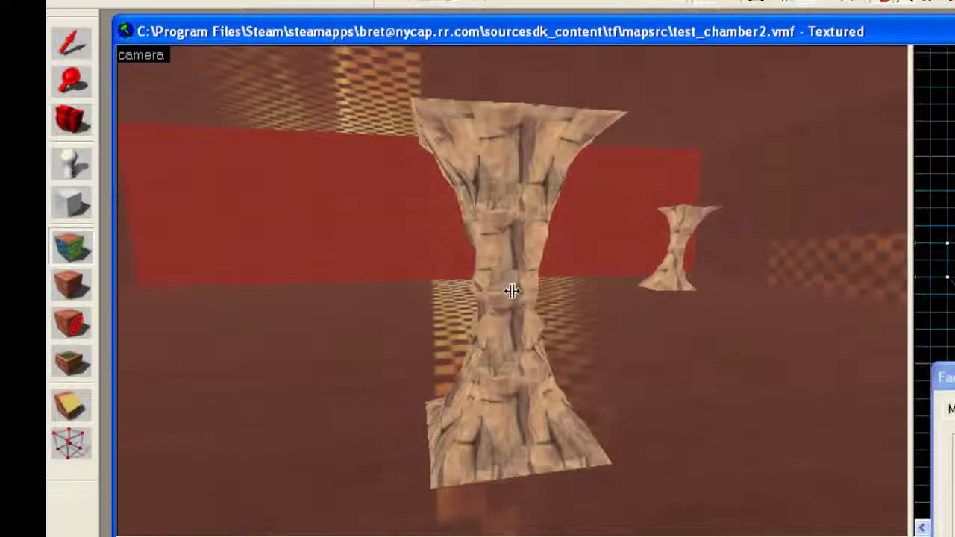
Select all four blocks of the roughened column and skew it sideways along Y until it spans 208 units.
{"action": "left_click", "coordinate": [64, 52]}
{"action": "left_click", "coordinate": [522, 423]}
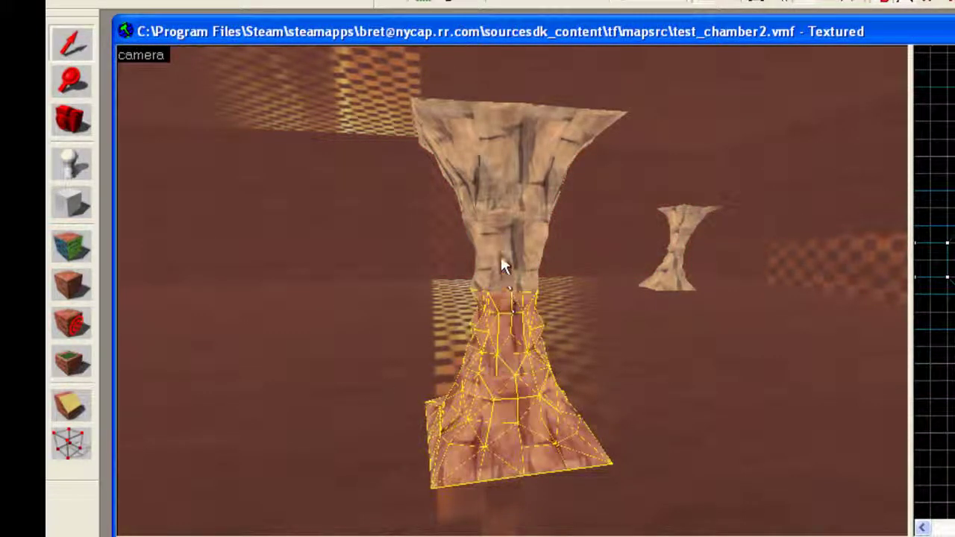
{"action": "left_click", "coordinate": [500, 159], "text": "ctrl"}
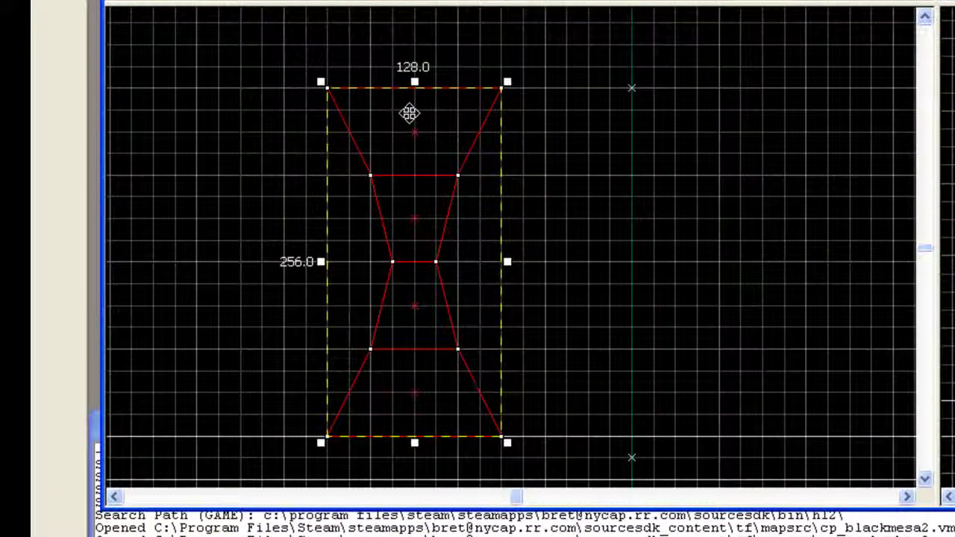
{"action": "left_click", "coordinate": [409, 114]}
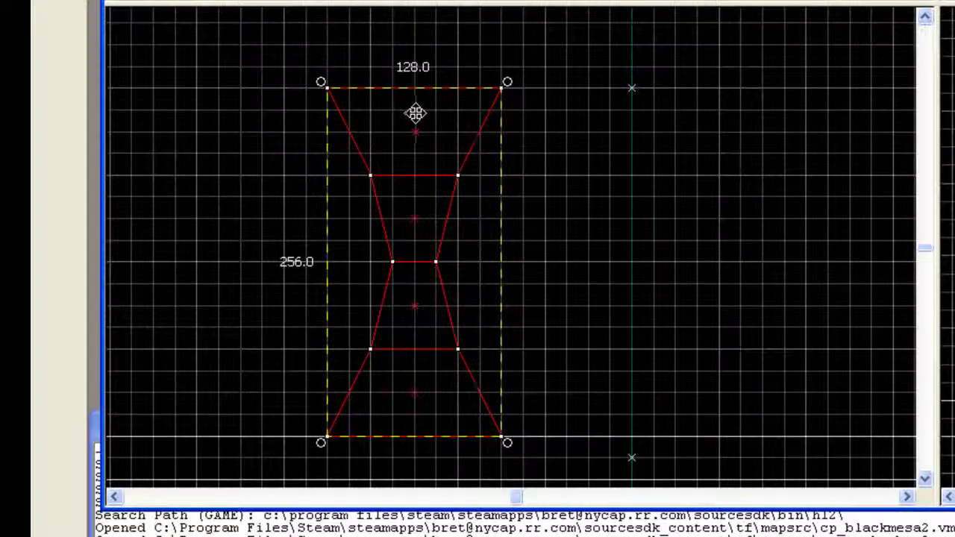
{"action": "left_click", "coordinate": [415, 114]}
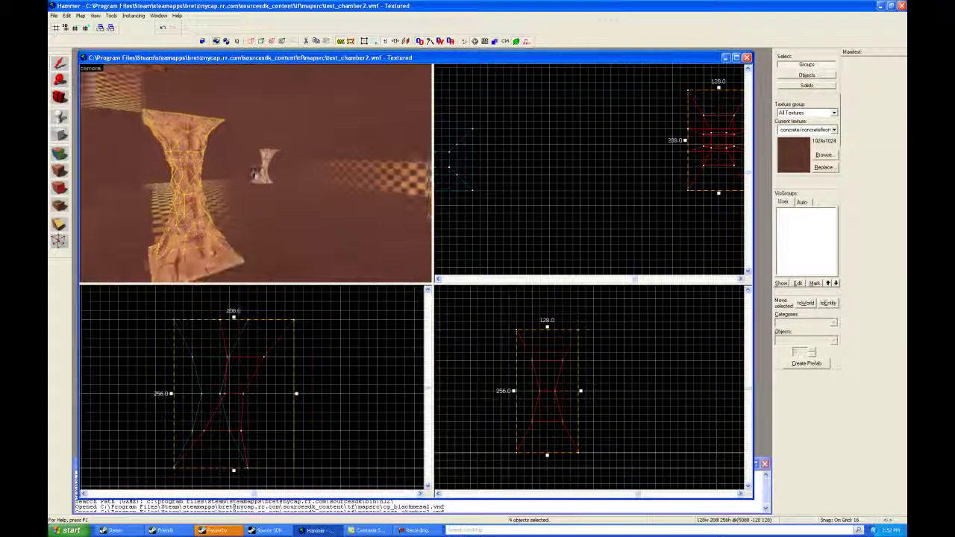
{"action": "key", "text": "w"}
{"action": "key", "text": "a"}
{"action": "left_click", "coordinate": [255, 173]}
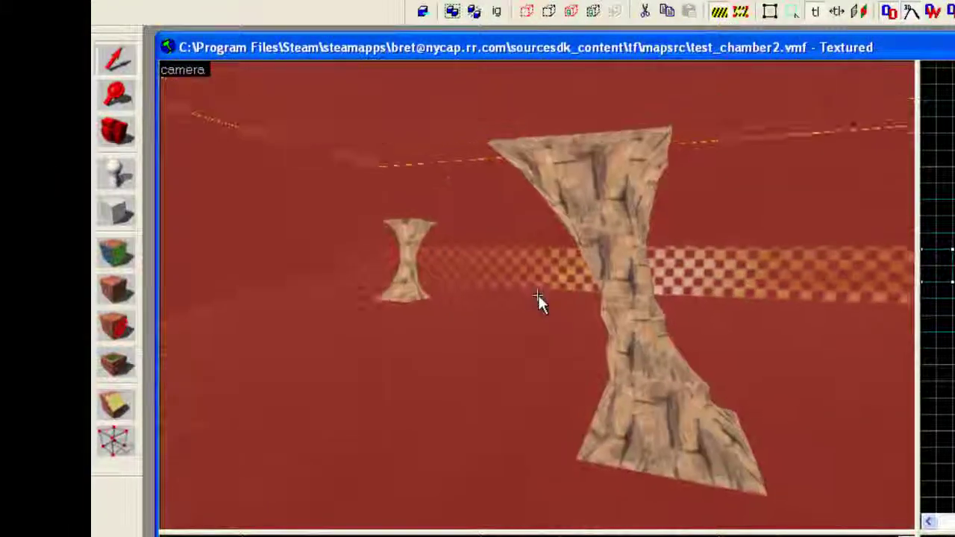
{"action": "key", "text": "a"}
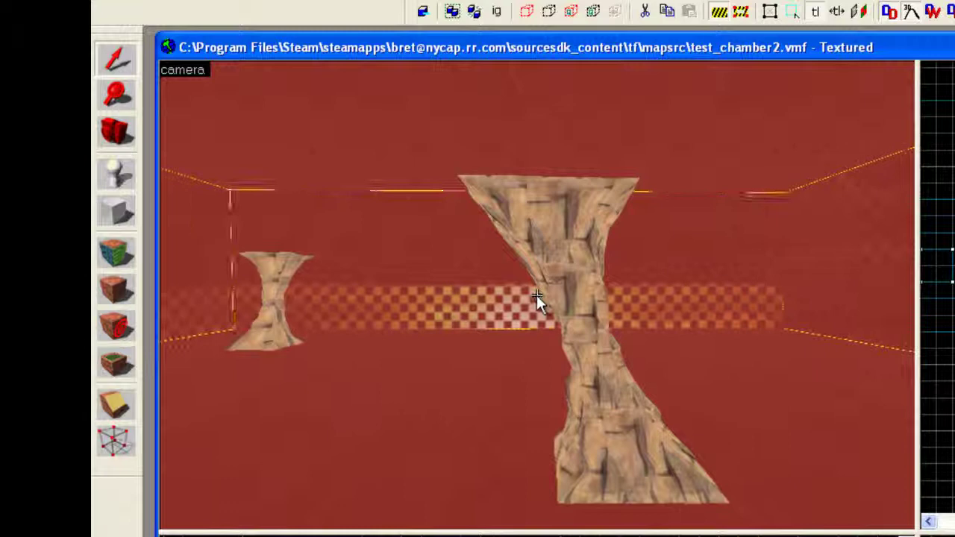
{"action": "key", "text": "d"}
{"action": "key", "text": "w"}
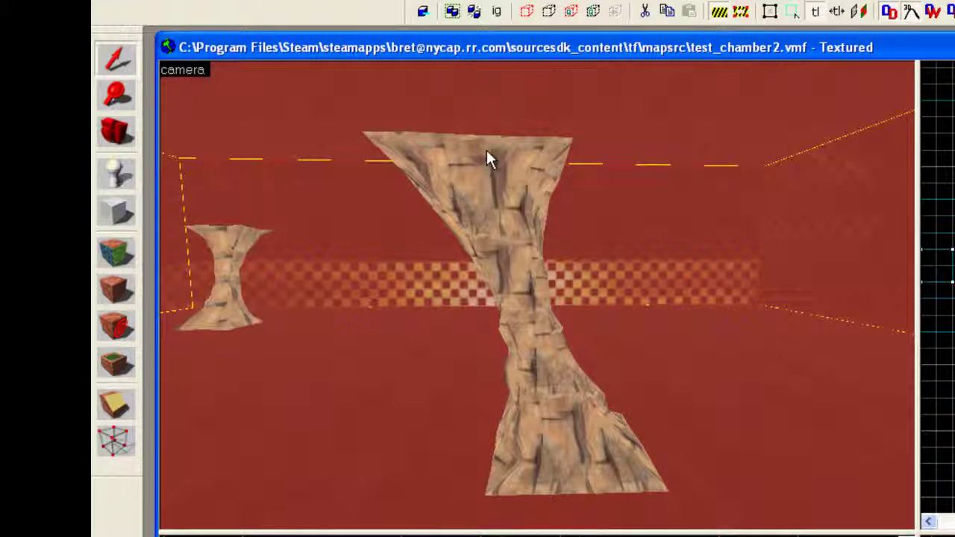
{"action": "left_click", "coordinate": [486, 150]}
{"action": "left_click", "coordinate": [508, 282], "text": "ctrl"}
{"action": "left_click", "coordinate": [525, 351], "text": "ctrl"}
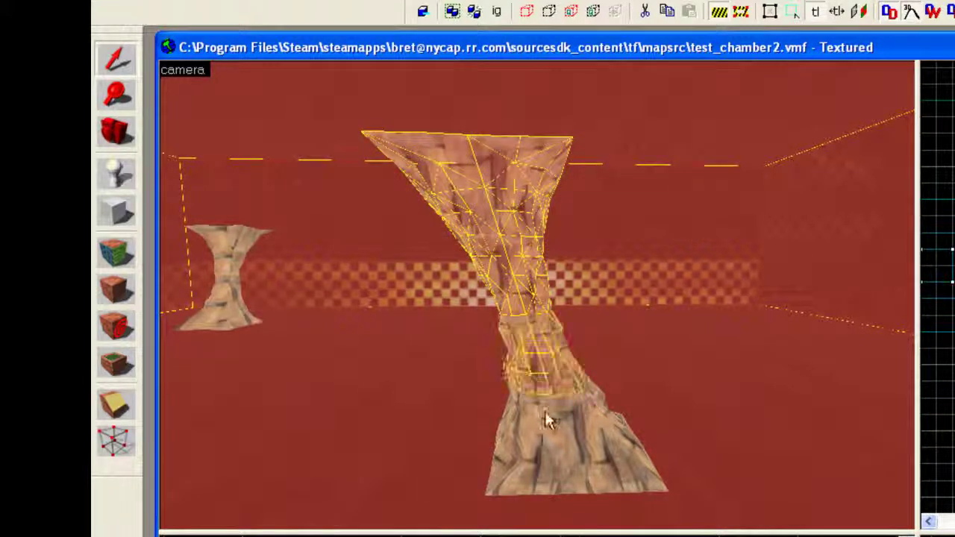
{"action": "left_click", "coordinate": [546, 416], "text": "ctrl"}
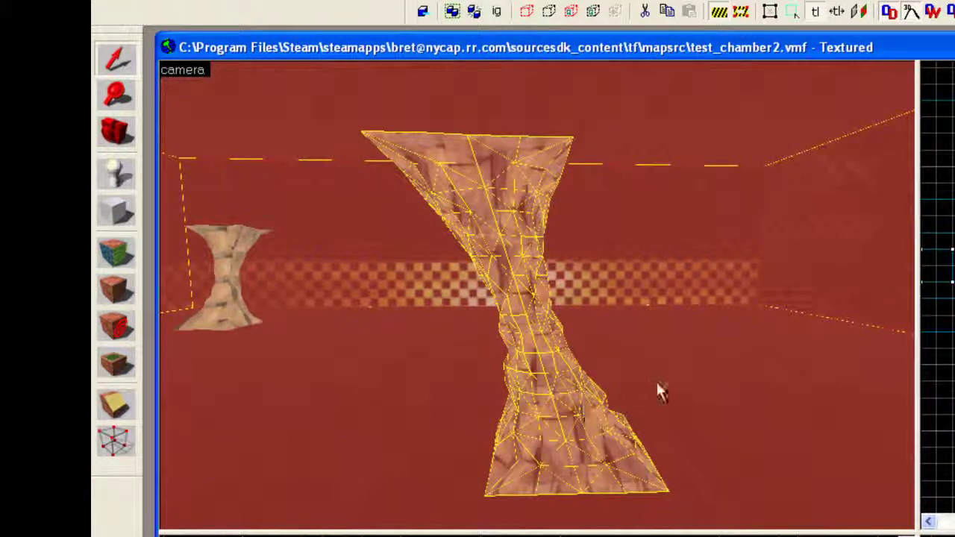
{"action": "key", "text": "Escape"}
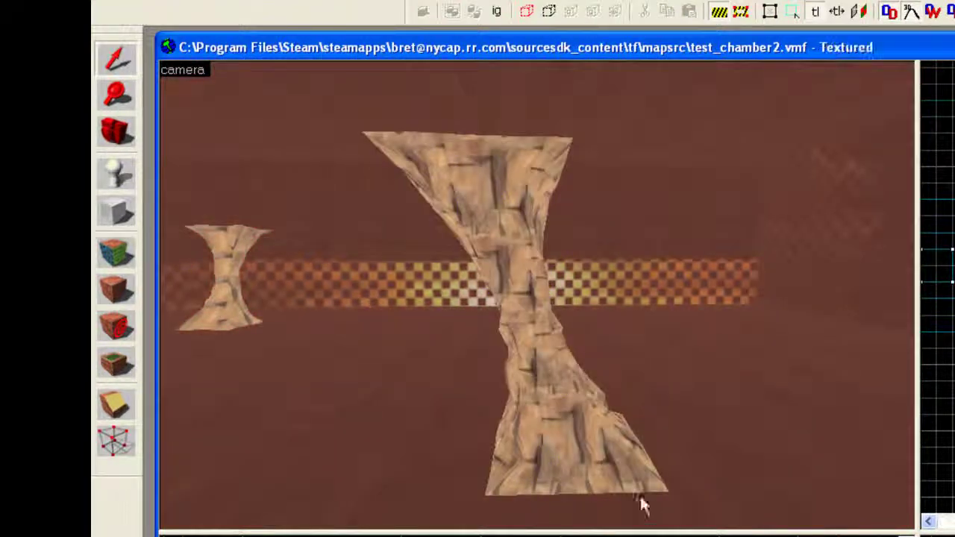
Select all four blocks of the leaning column and clone it along the Y axis, placing the copy directly beside the original.
{"action": "left_click", "coordinate": [544, 441]}
{"action": "left_click", "coordinate": [549, 352], "text": "ctrl"}
{"action": "left_click", "coordinate": [513, 288], "text": "ctrl"}
{"action": "left_click", "coordinate": [506, 209], "text": "ctrl"}
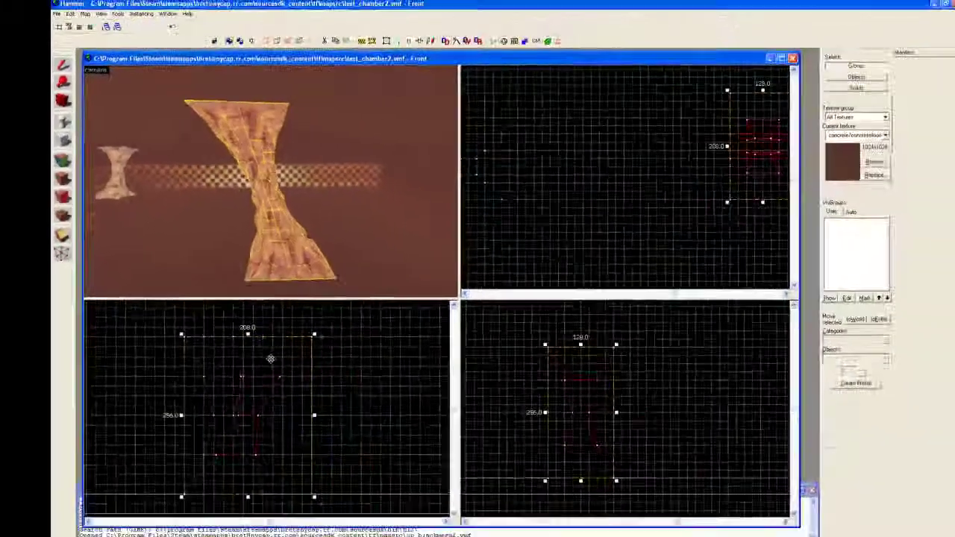
{"action": "left_click_drag", "start_coordinate": [269, 354], "coordinate": [380, 338]}
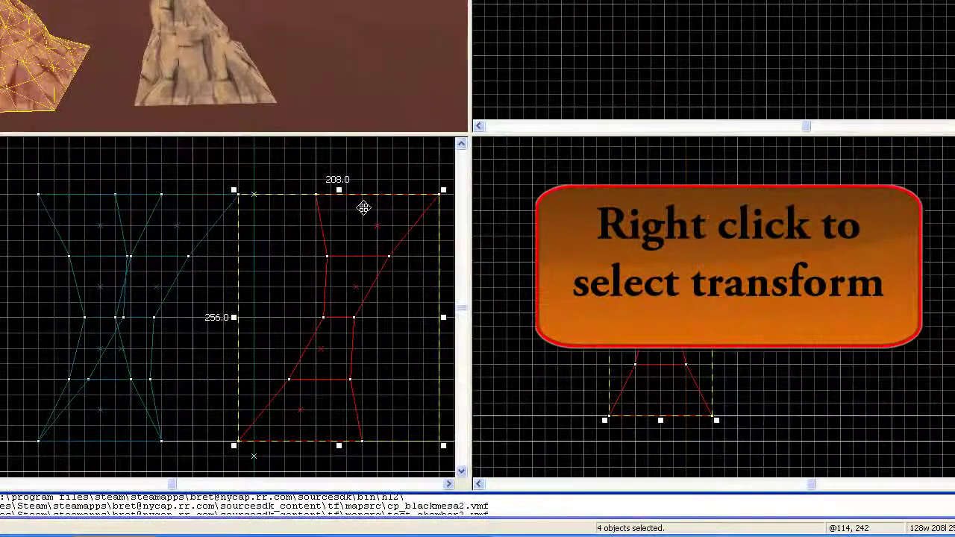
Rotate the four selected blocks of the cloned leaning column 180 degrees about the Z axis using a transform.
{"action": "right_click", "coordinate": [363, 208]}
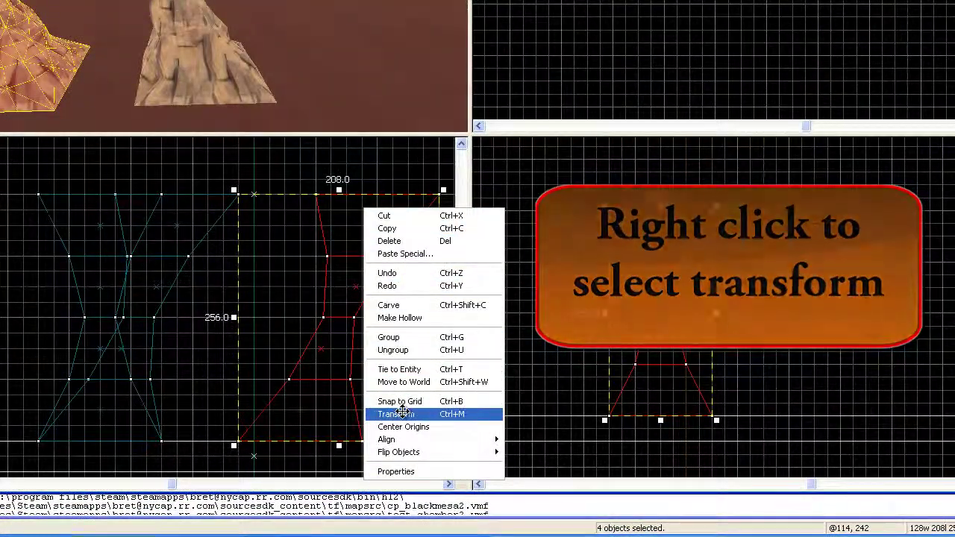
{"action": "left_click", "coordinate": [397, 414]}
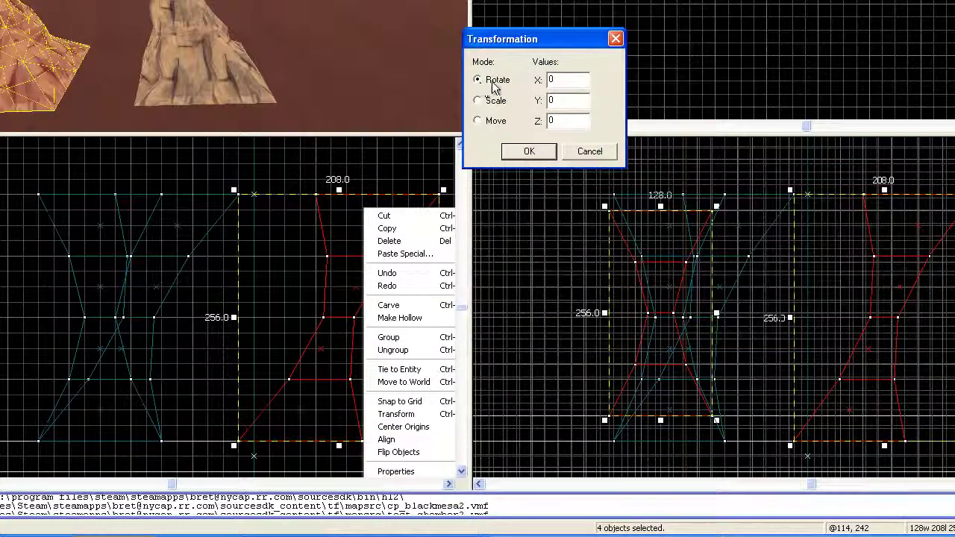
{"action": "left_click", "coordinate": [558, 121]}
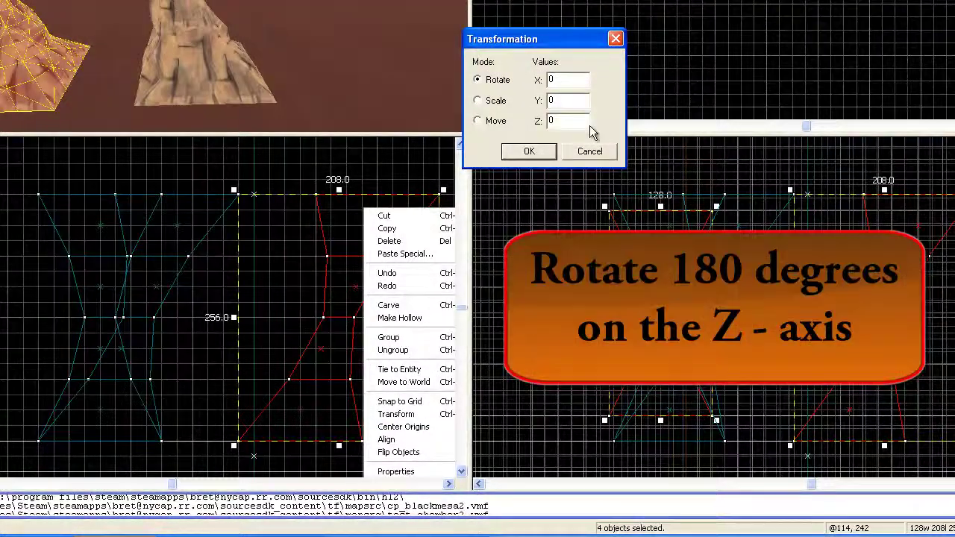
{"action": "key", "text": "BackSpace"}
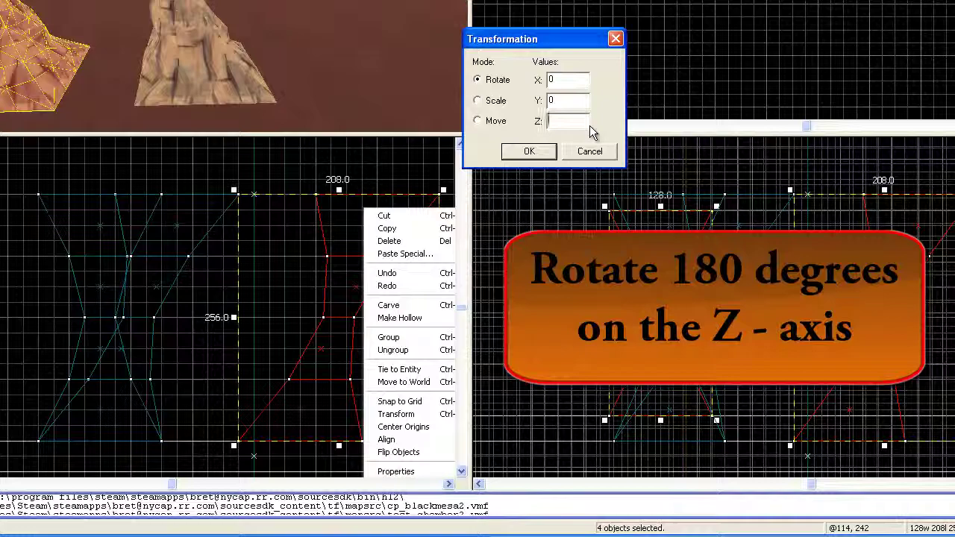
{"action": "type", "text": "-1"}
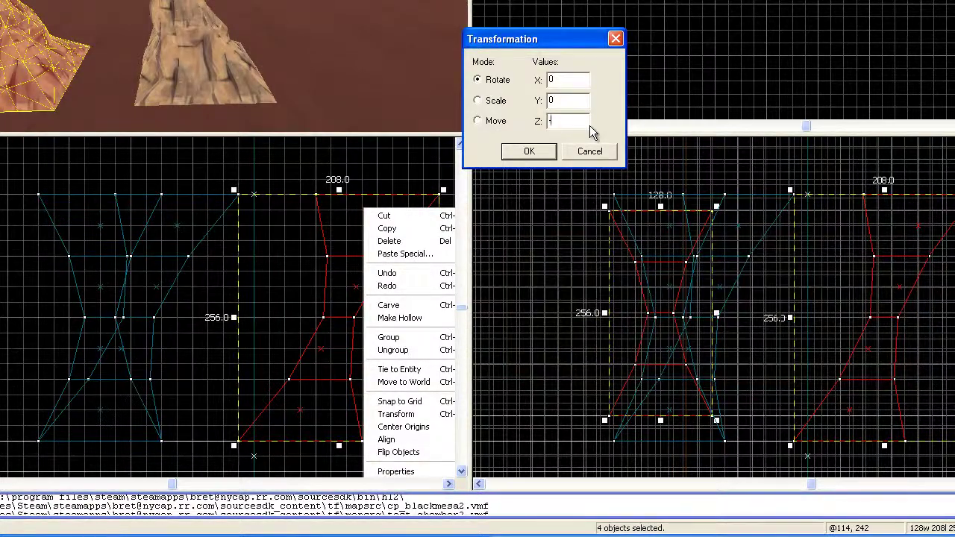
{"action": "type", "text": "80"}
{"action": "key", "text": "Return"}
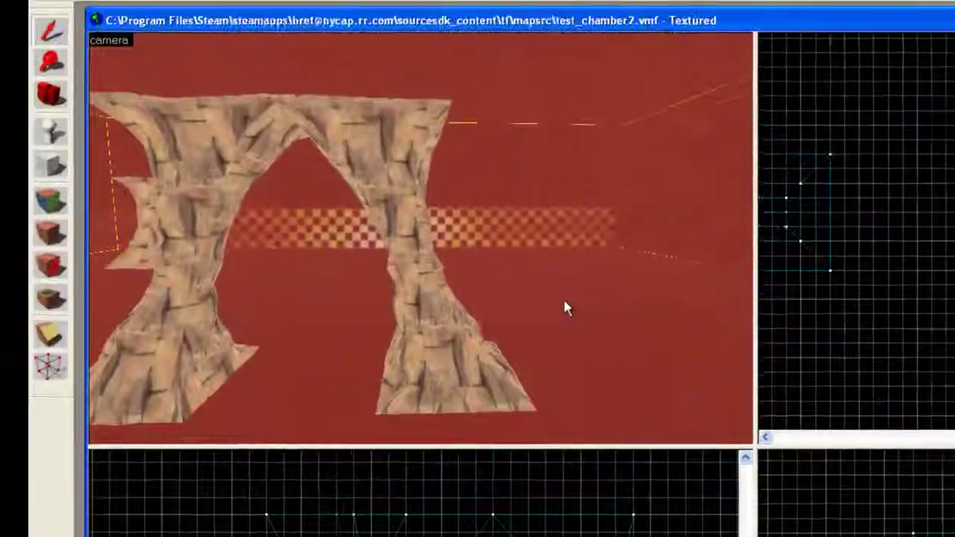
Examine the arch formed by the two mirrored leaning columns from the front at several heights and distances.
{"action": "key", "text": "z"}
{"action": "key", "text": "a"}
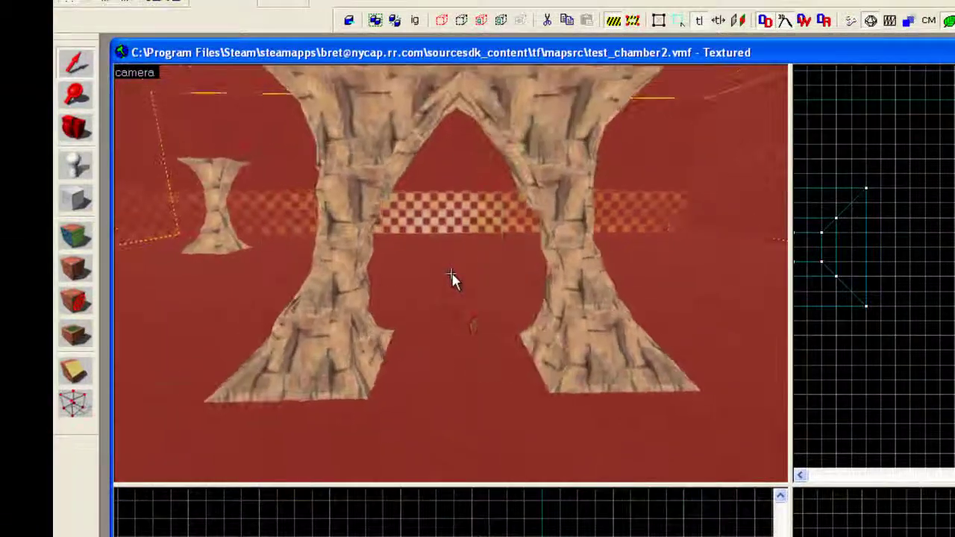
{"action": "key", "text": "w"}
{"action": "key", "text": "s"}
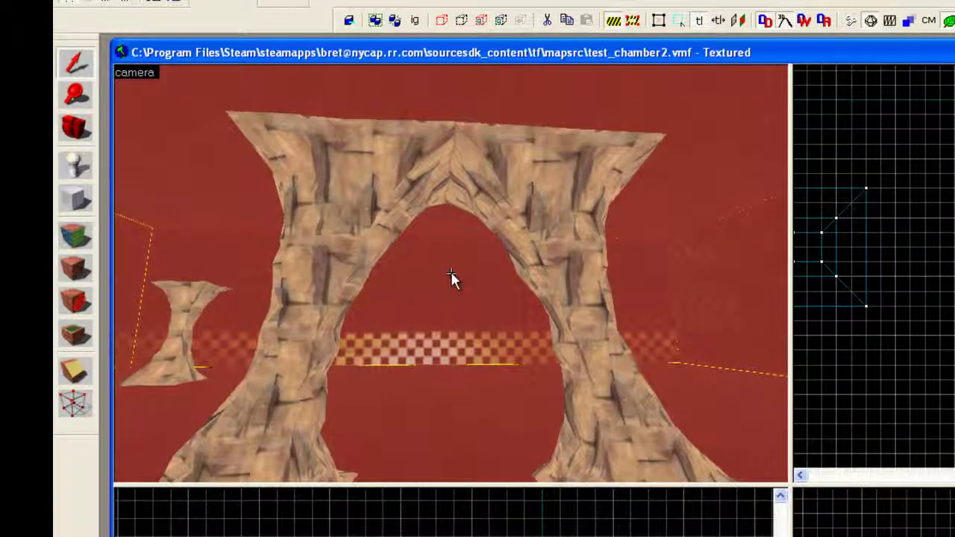
{"action": "key", "text": "w"}
{"action": "key", "text": "s"}
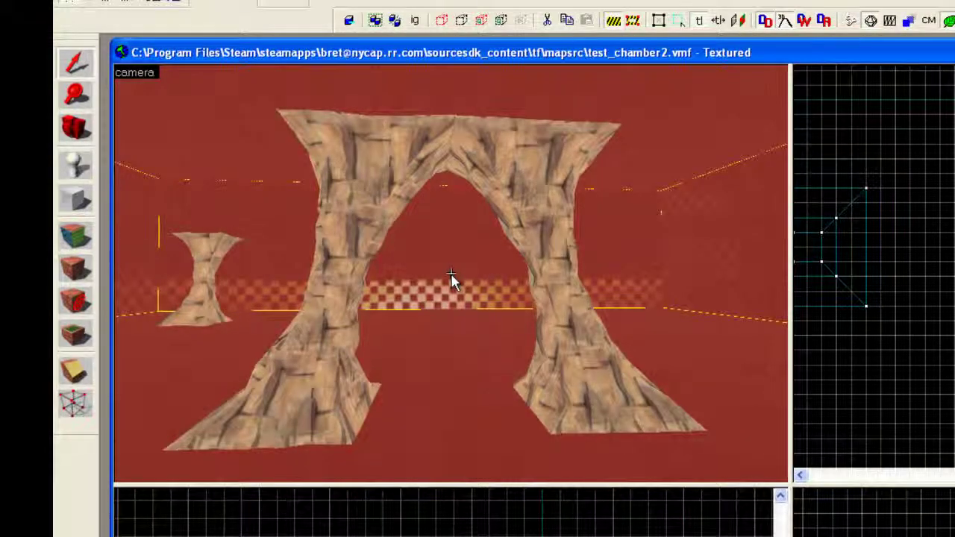
{"action": "key", "text": "Up"}
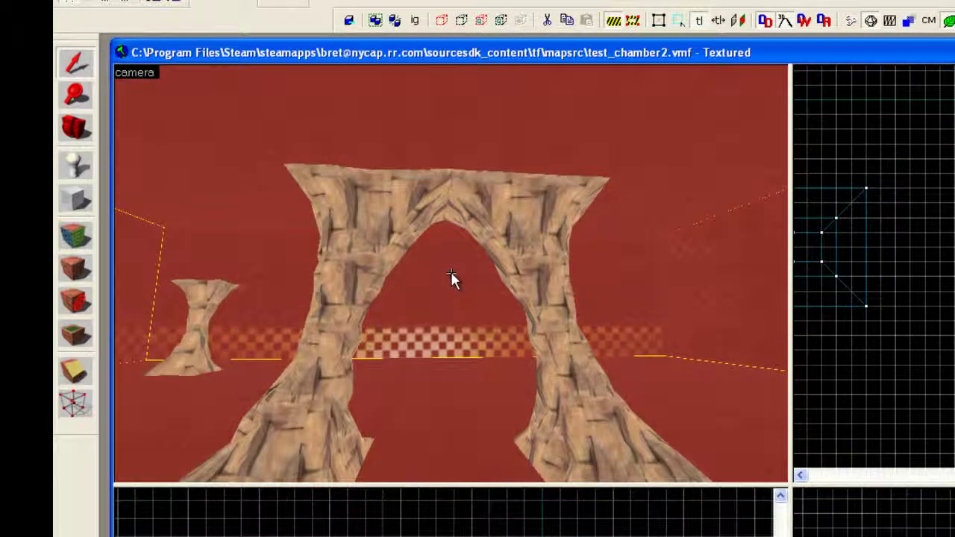
{"action": "key", "text": "Up"}
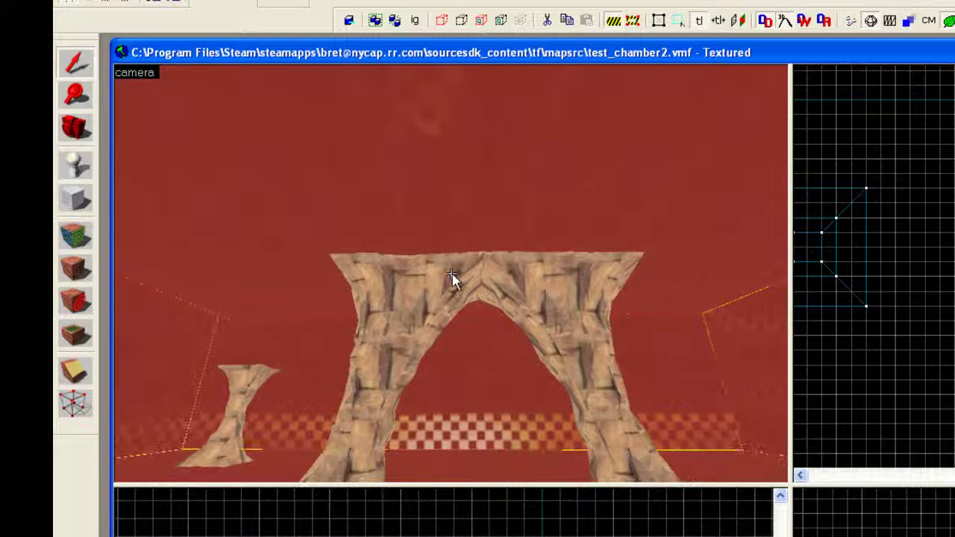
{"action": "key", "text": "Down"}
{"action": "key", "text": "Right"}
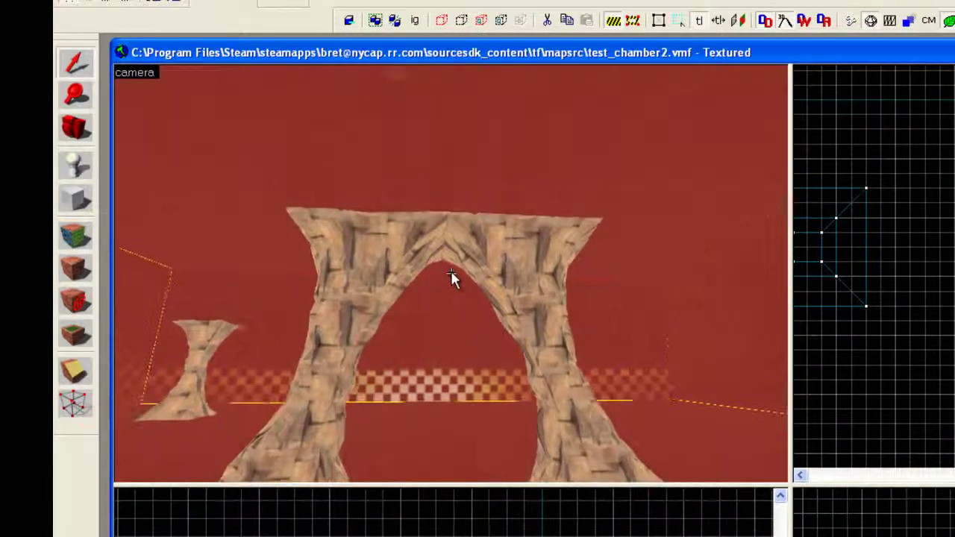
{"action": "key", "text": "w"}
{"action": "key", "text": "s"}
{"action": "key", "text": "Down"}
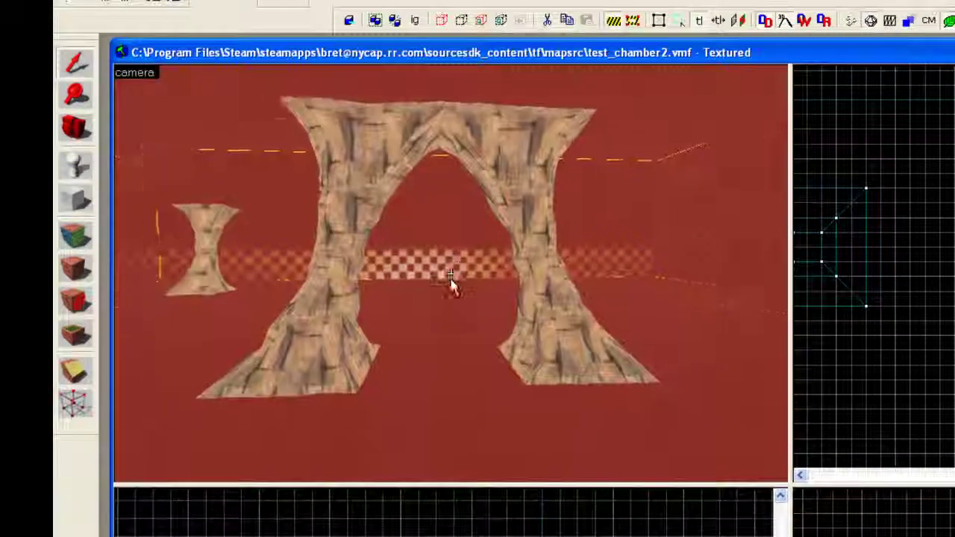
{"action": "key", "text": "w"}
{"action": "key", "text": "s"}
{"action": "key", "text": "w"}
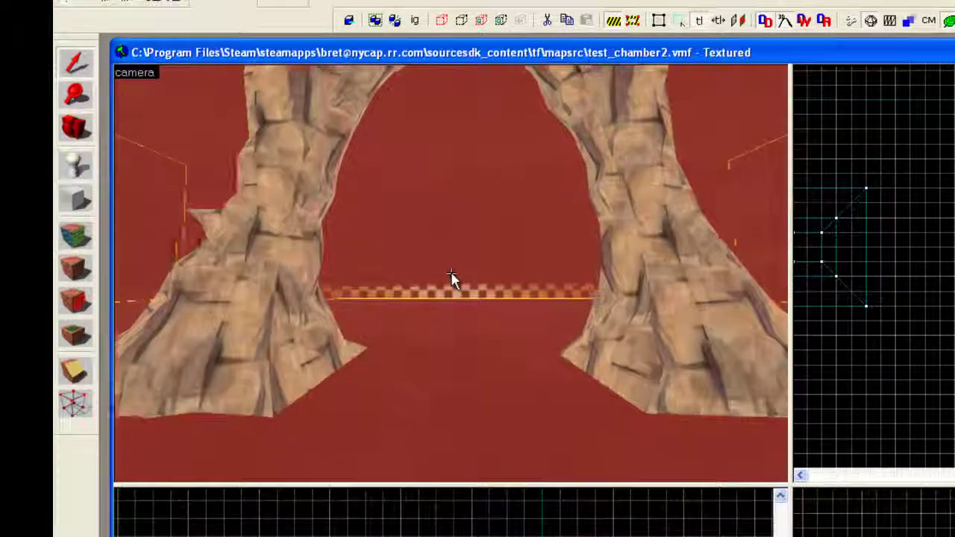
Examine the arch's legs up close and view the whole arch from the side.
{"action": "key", "text": "d"}
{"action": "key", "text": "a"}
{"action": "key", "text": "d"}
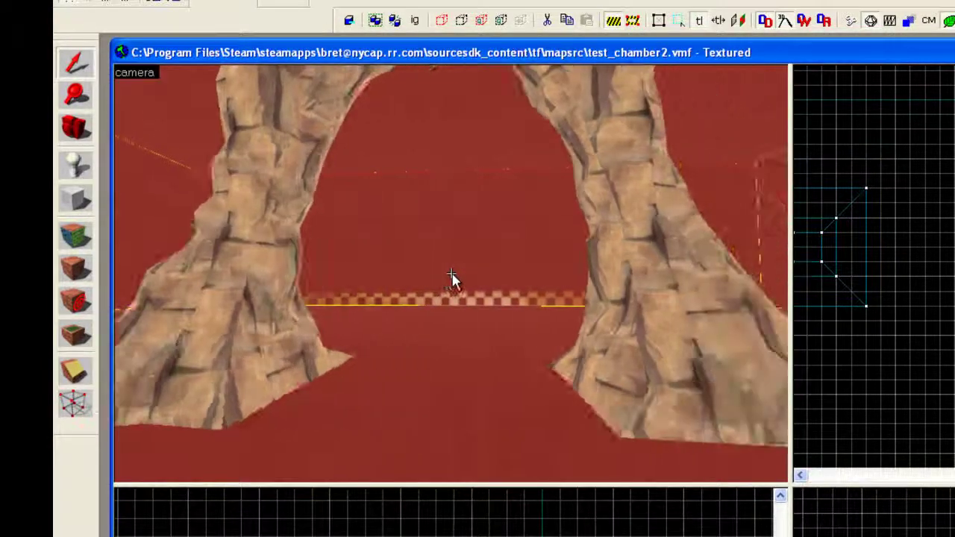
{"action": "key", "text": "d"}
{"action": "key", "text": "s"}
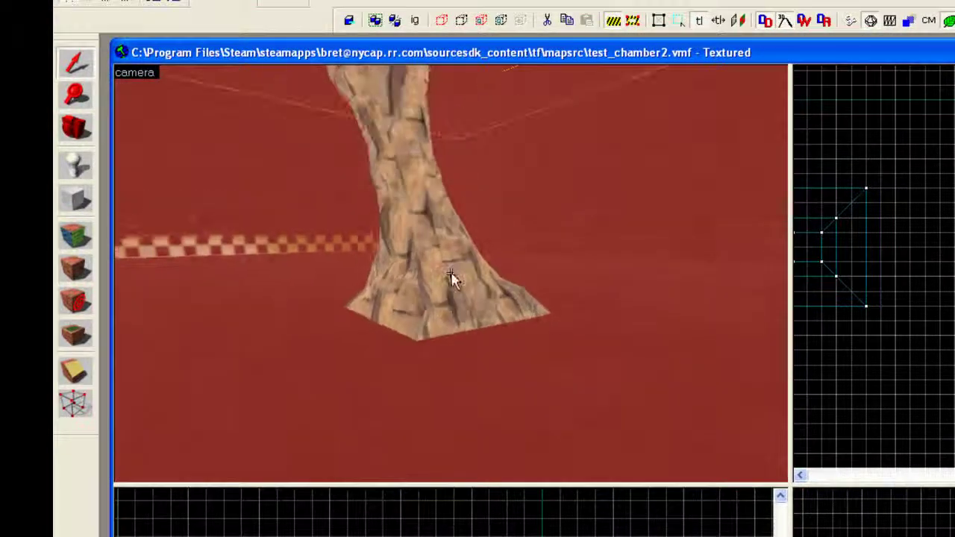
{"action": "key", "text": "s"}
{"action": "key", "text": "Right"}
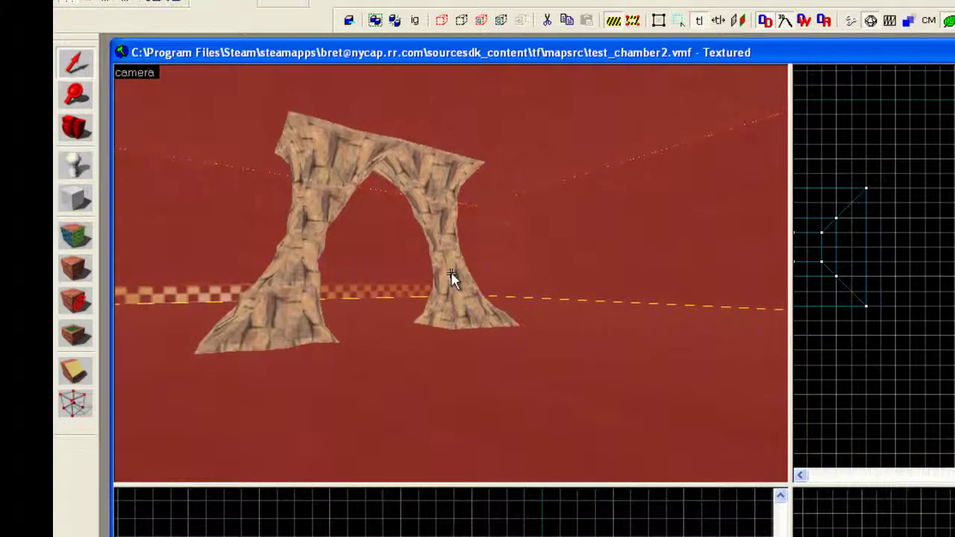
{"action": "key", "text": "w"}
{"action": "key", "text": "Right"}
{"action": "key", "text": "w"}
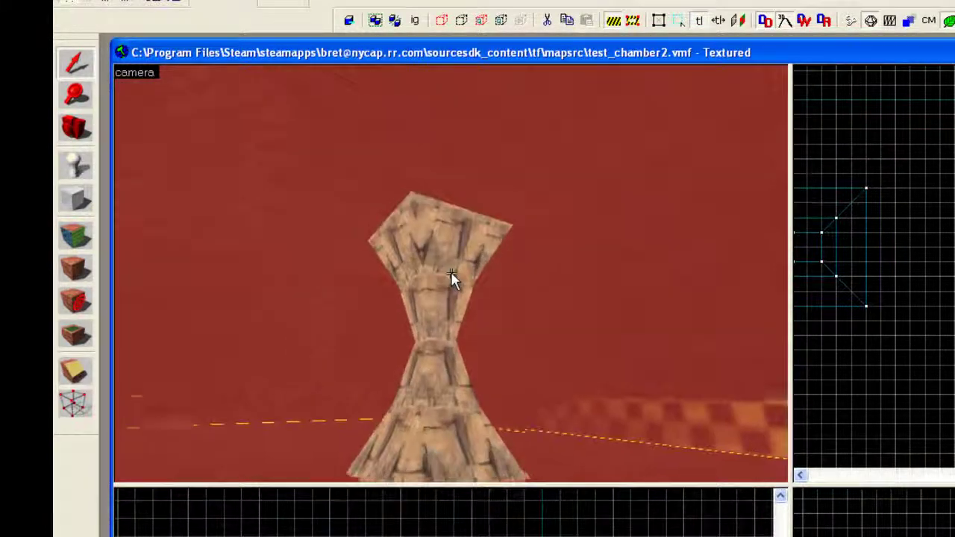
{"action": "key", "text": "s"}
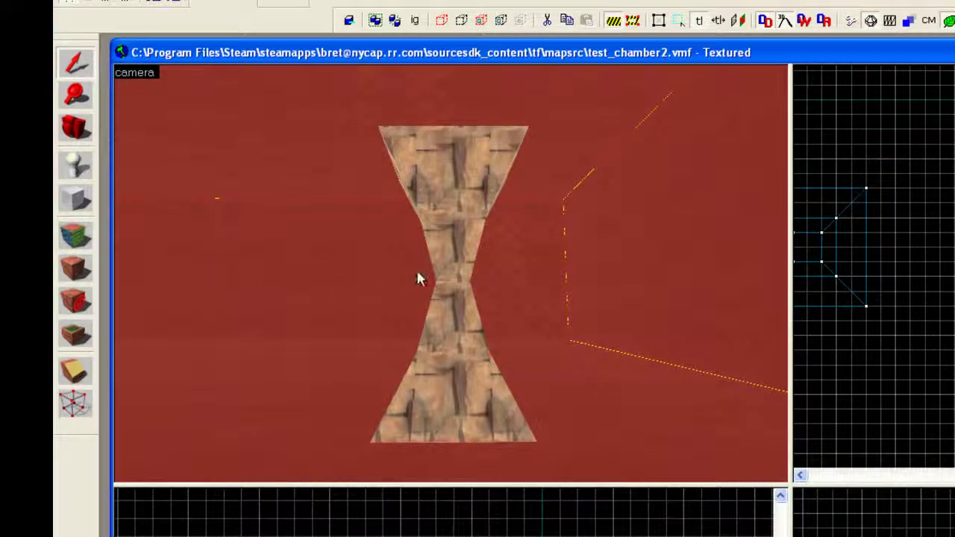
Select the upper-middle block of the plain hourglass column and skew its bottom edge along Y until the block spans 80 units.
{"action": "left_click", "coordinate": [455, 256]}
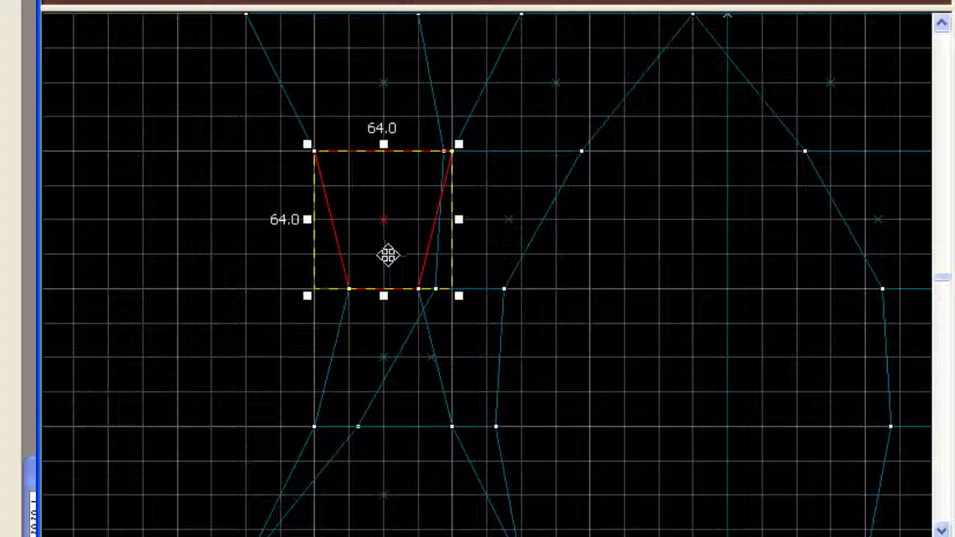
{"action": "left_click", "coordinate": [388, 256]}
{"action": "left_click", "coordinate": [389, 253]}
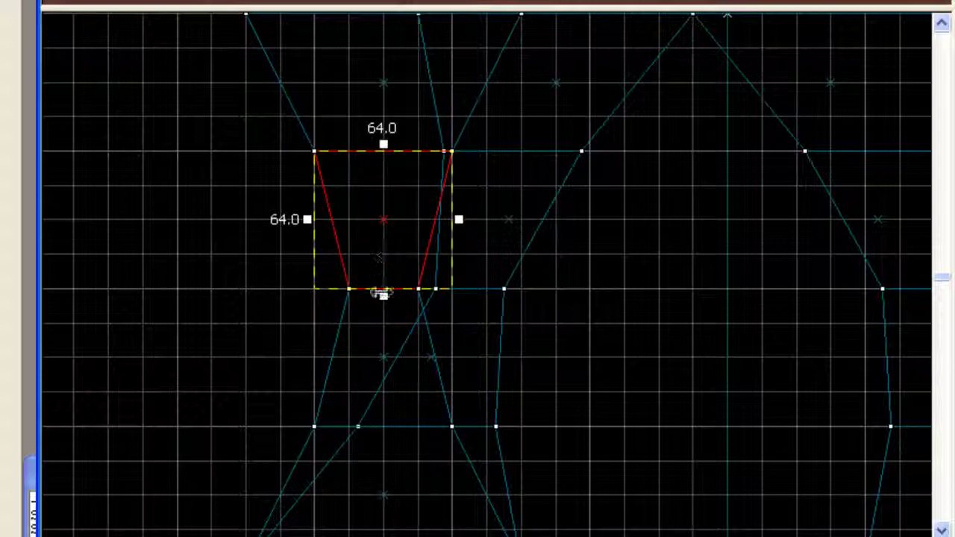
{"action": "left_click_drag", "start_coordinate": [378, 296], "coordinate": [445, 315]}
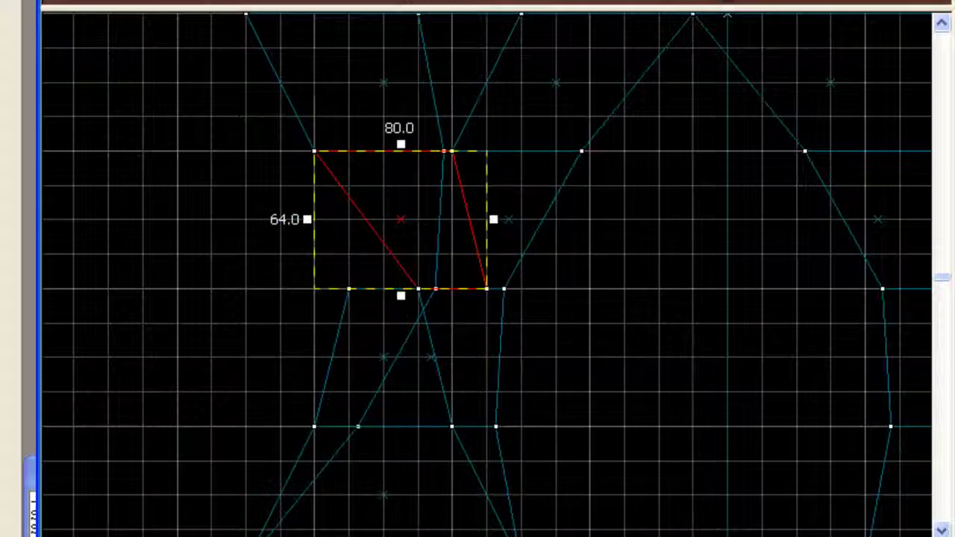
Select the lower-middle block of the plain column and skew its top edge along Y to match the block above, spanning 80 units.
{"action": "left_click", "coordinate": [420, 291]}
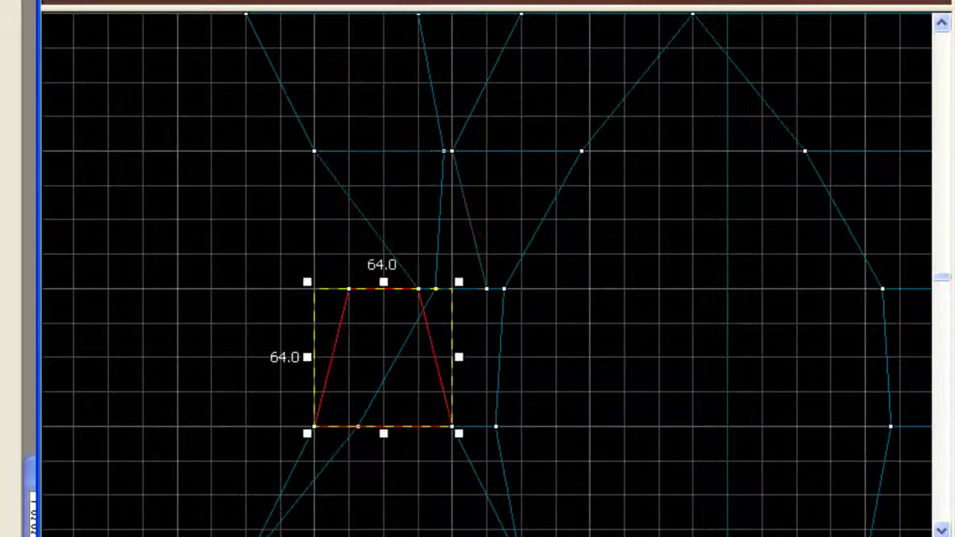
{"action": "left_click", "coordinate": [394, 315]}
{"action": "left_click", "coordinate": [394, 316]}
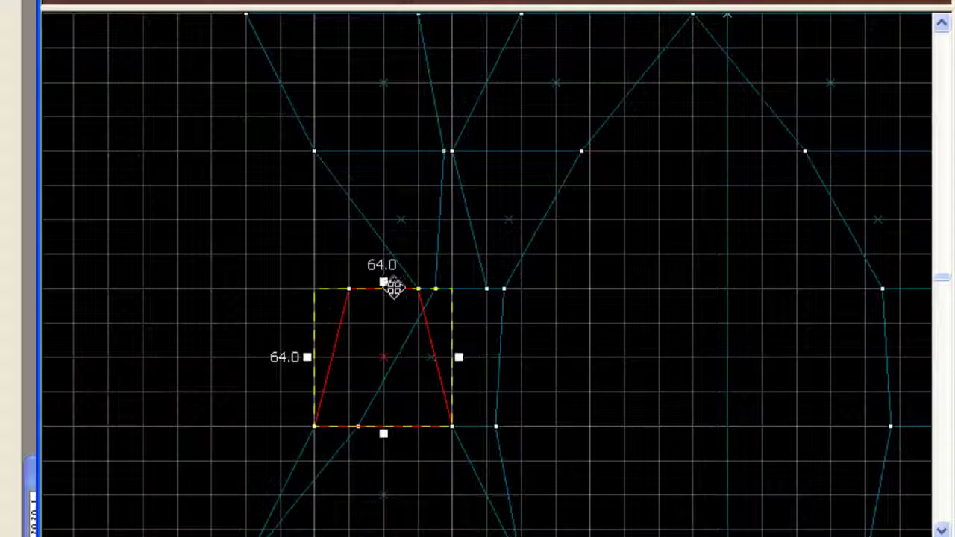
{"action": "left_click_drag", "start_coordinate": [386, 281], "coordinate": [443, 282]}
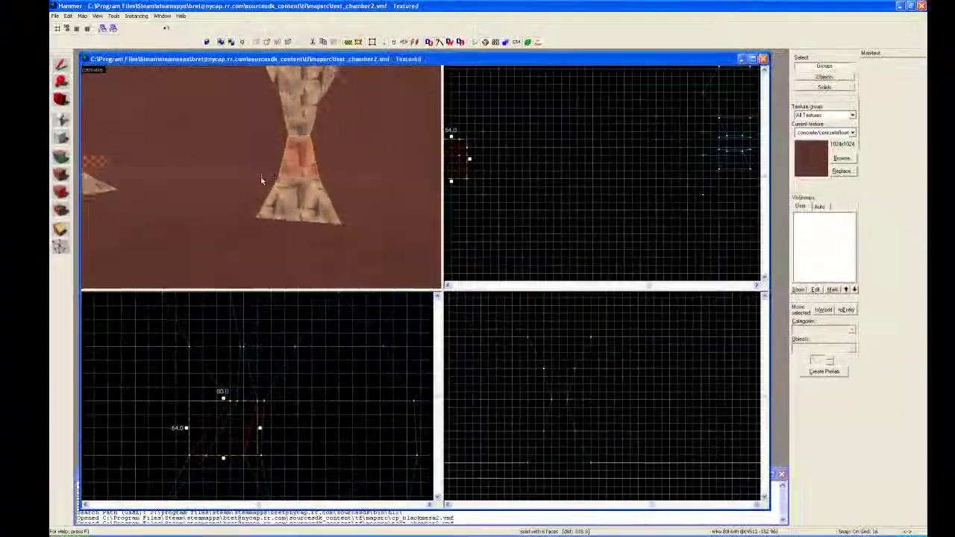
Open face editing and select the four stacked faces on the front side of the bent column.
{"action": "key", "text": "d"}
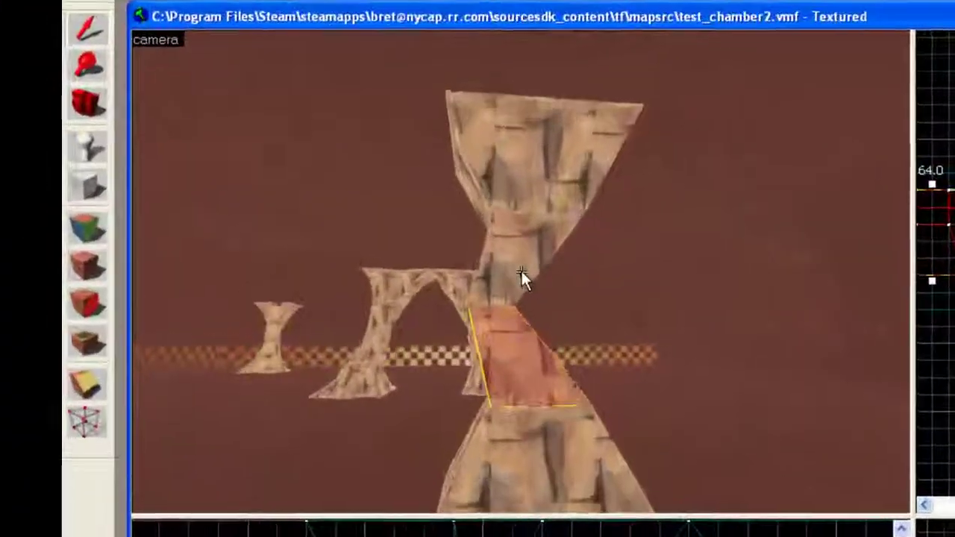
{"action": "key", "text": "w"}
{"action": "key", "text": "s"}
{"action": "key", "text": "d"}
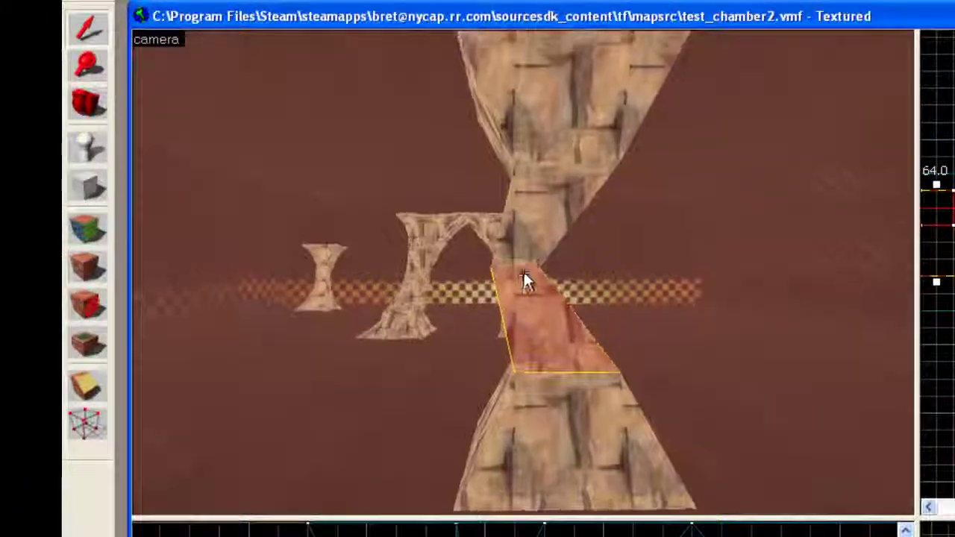
{"action": "key", "text": "d"}
{"action": "key", "text": "a"}
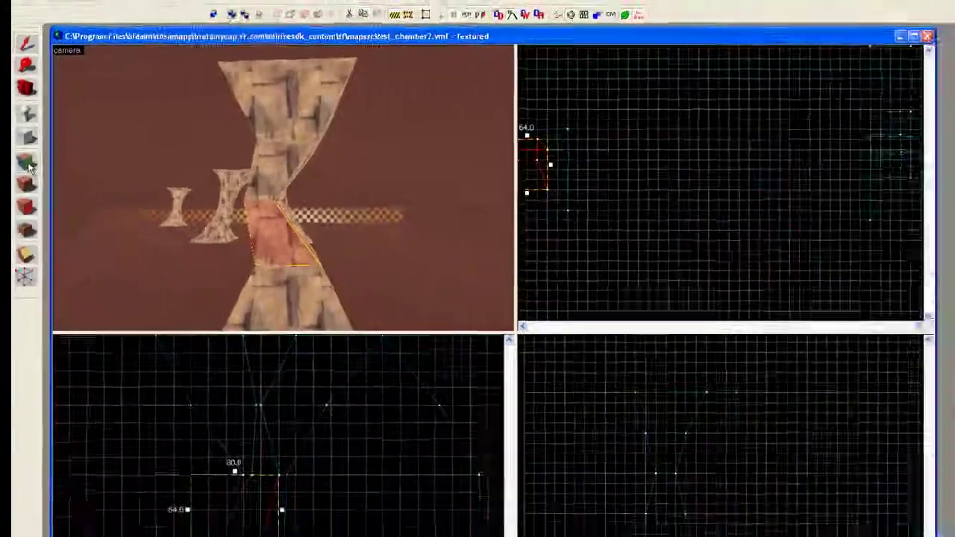
{"action": "left_click", "coordinate": [91, 230]}
{"action": "left_click", "coordinate": [529, 112]}
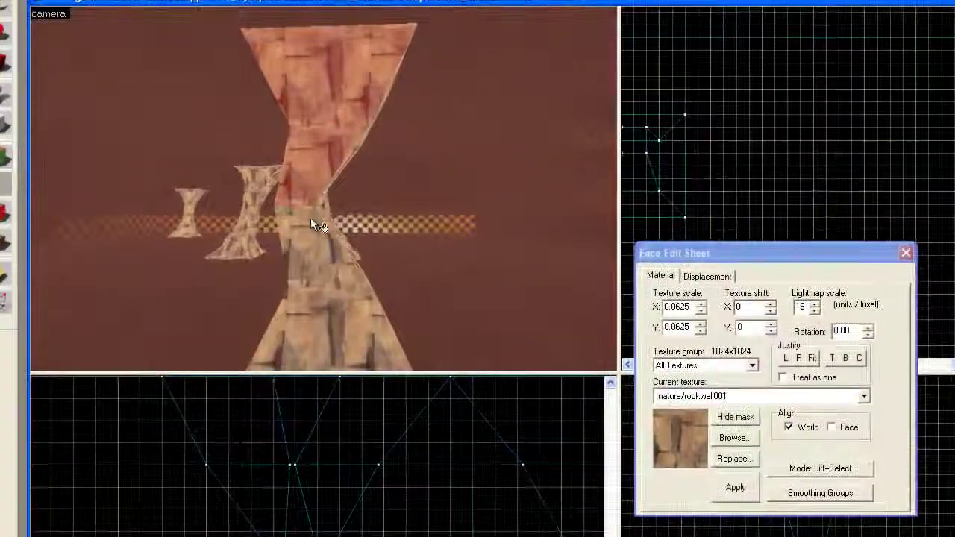
{"action": "key", "text": "z"}
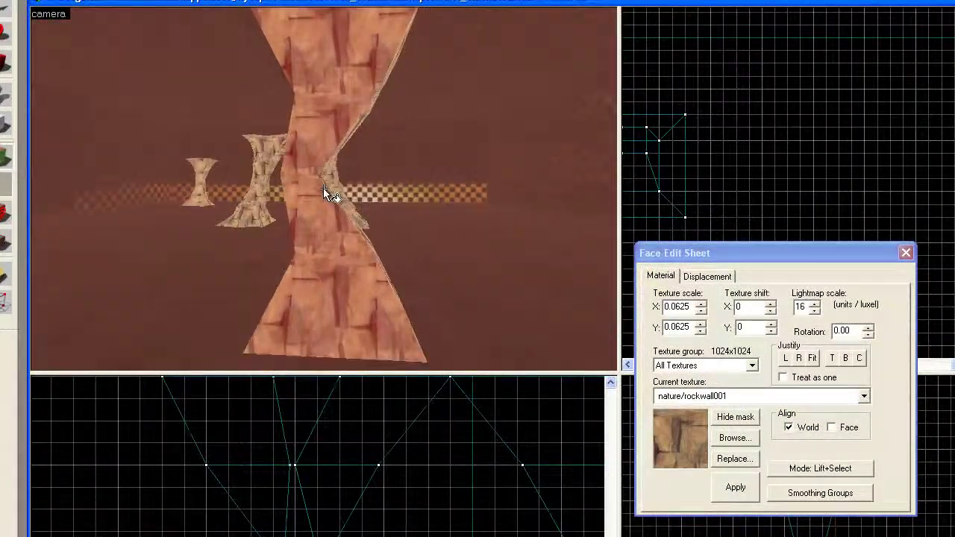
Add the four stacked faces on the adjacent second side of the bent column to the face selection.
{"action": "key", "text": "d"}
{"action": "left_click", "coordinate": [325, 189], "text": "ctrl"}
{"action": "left_click", "coordinate": [324, 189], "text": "ctrl"}
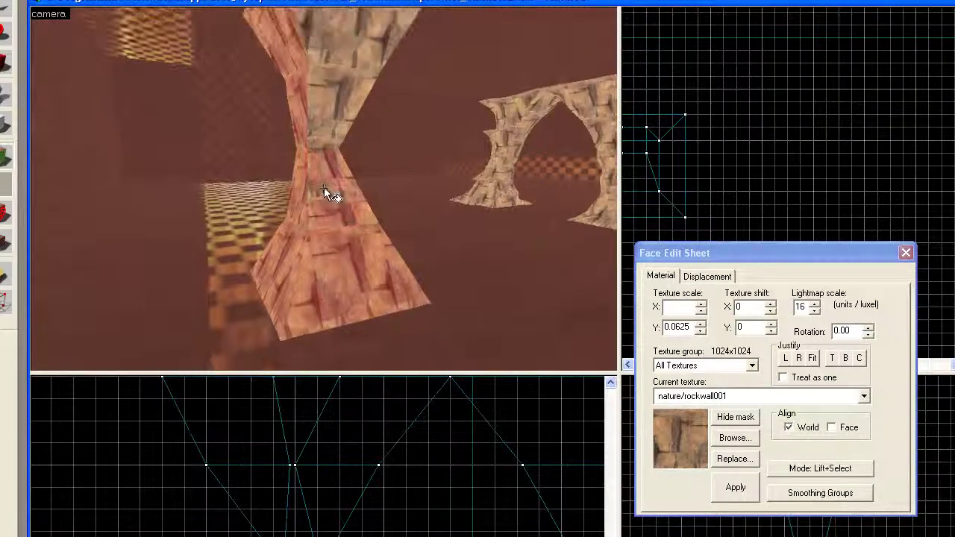
{"action": "left_click", "coordinate": [324, 189], "text": "ctrl"}
{"action": "left_click", "coordinate": [324, 189], "text": "ctrl"}
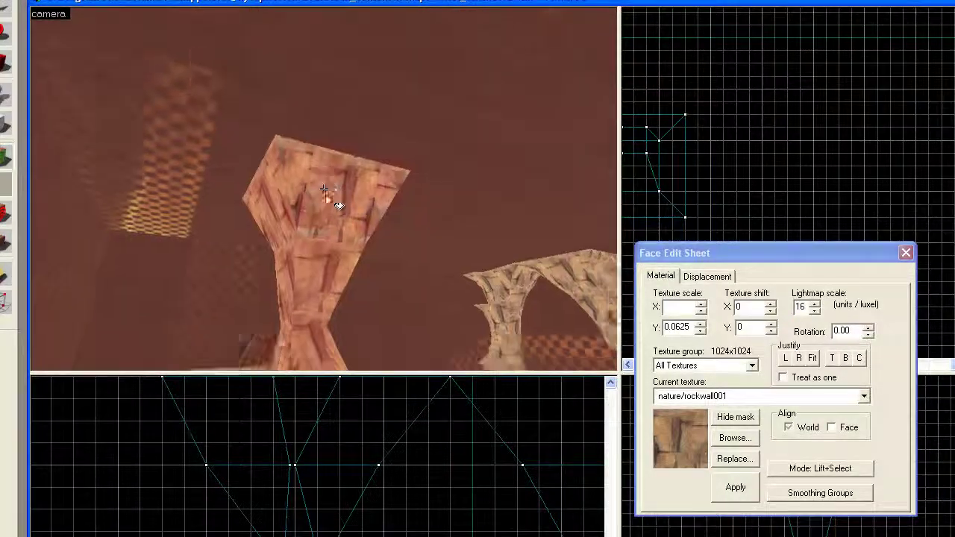
Add the four stacked faces on the third side of the bent column to the face selection.
{"action": "key", "text": "d"}
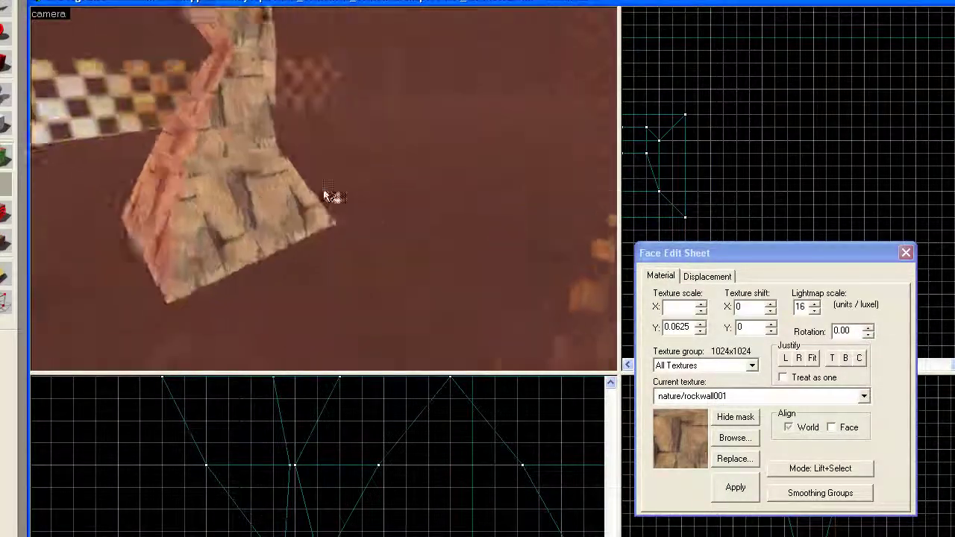
{"action": "left_click", "coordinate": [323, 188], "text": "ctrl"}
{"action": "left_click", "coordinate": [323, 188], "text": "ctrl"}
{"action": "left_click", "coordinate": [324, 189], "text": "ctrl"}
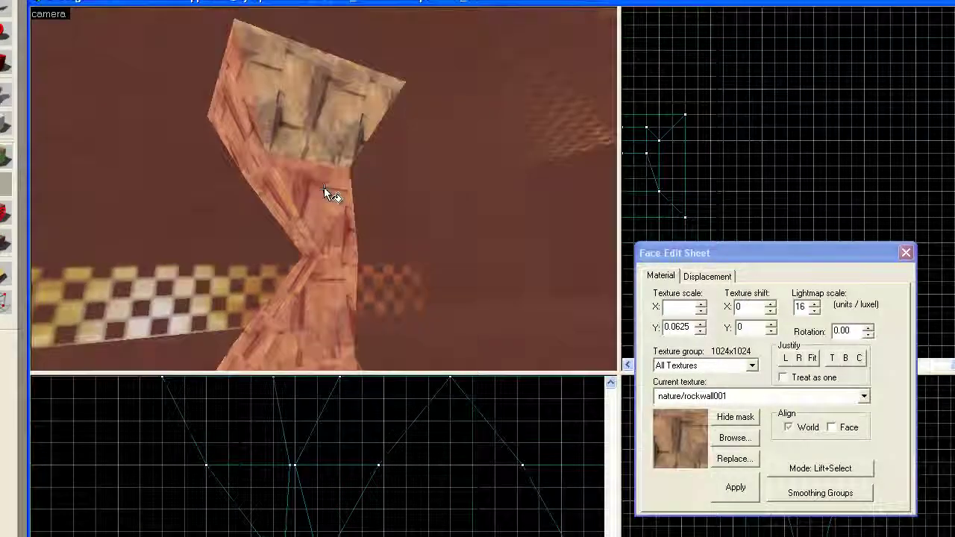
{"action": "left_click", "coordinate": [324, 189], "text": "ctrl"}
{"action": "key", "text": "d"}
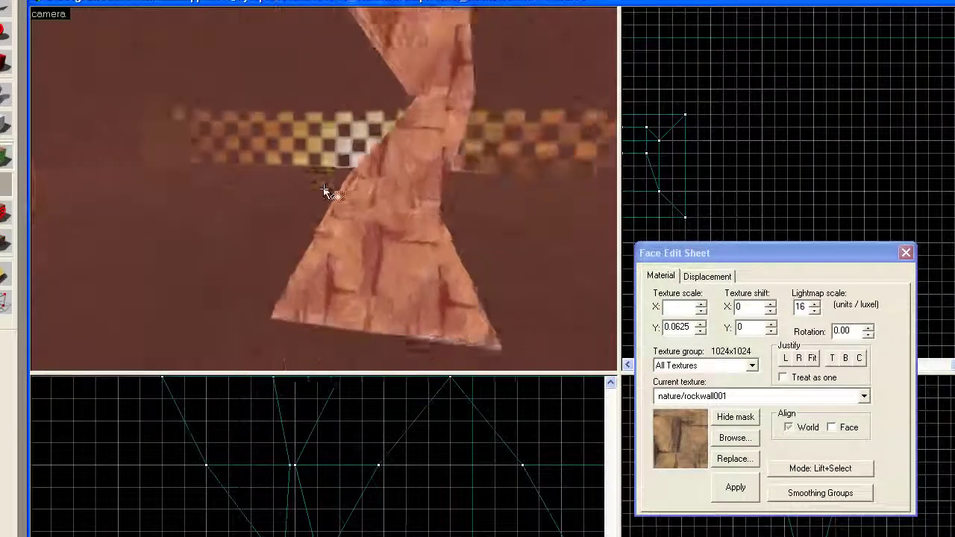
Add the four stacked faces on the remaining fourth side of the bent column to the face selection.
{"action": "left_click", "coordinate": [323, 188], "text": "ctrl"}
{"action": "left_click", "coordinate": [324, 187], "text": "ctrl"}
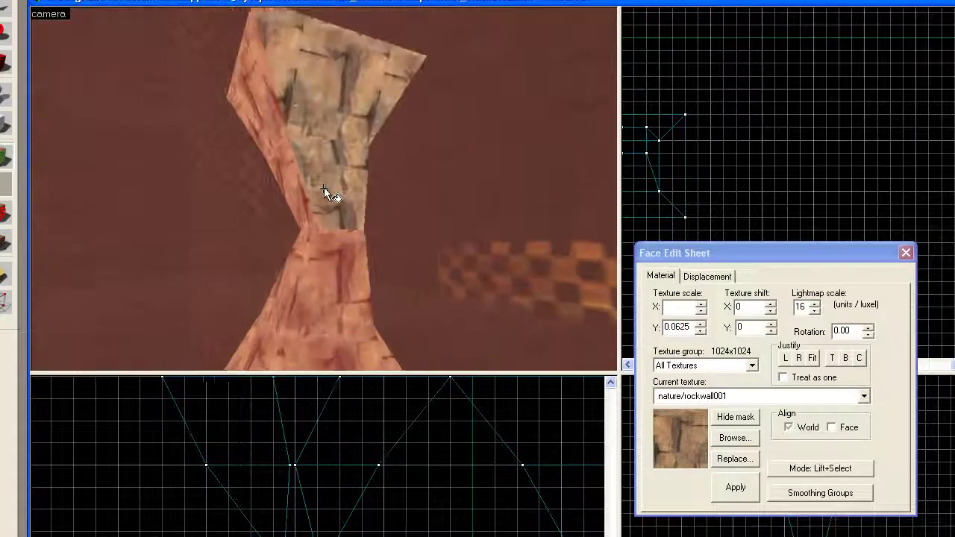
{"action": "left_click", "coordinate": [323, 187], "text": "ctrl"}
{"action": "left_click", "coordinate": [324, 189], "text": "ctrl"}
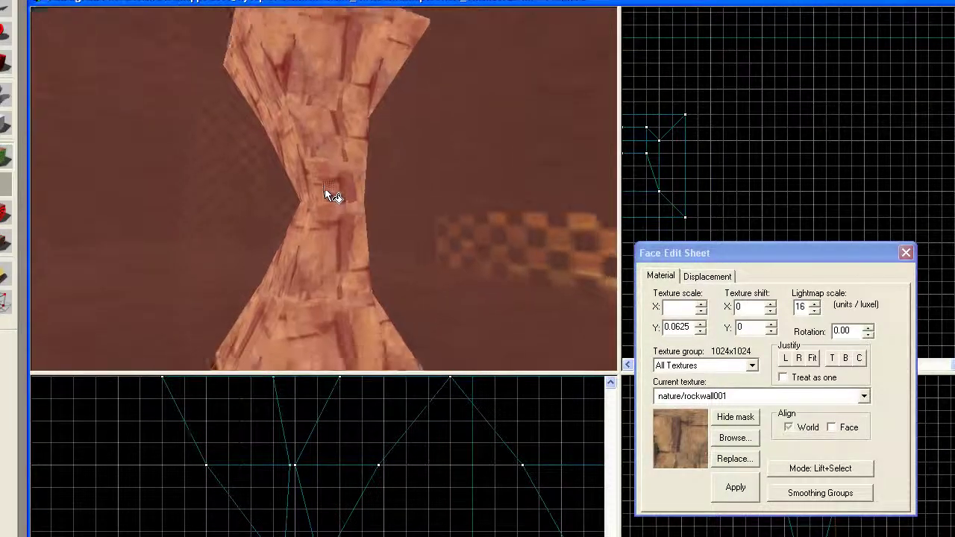
{"action": "key", "text": "Up"}
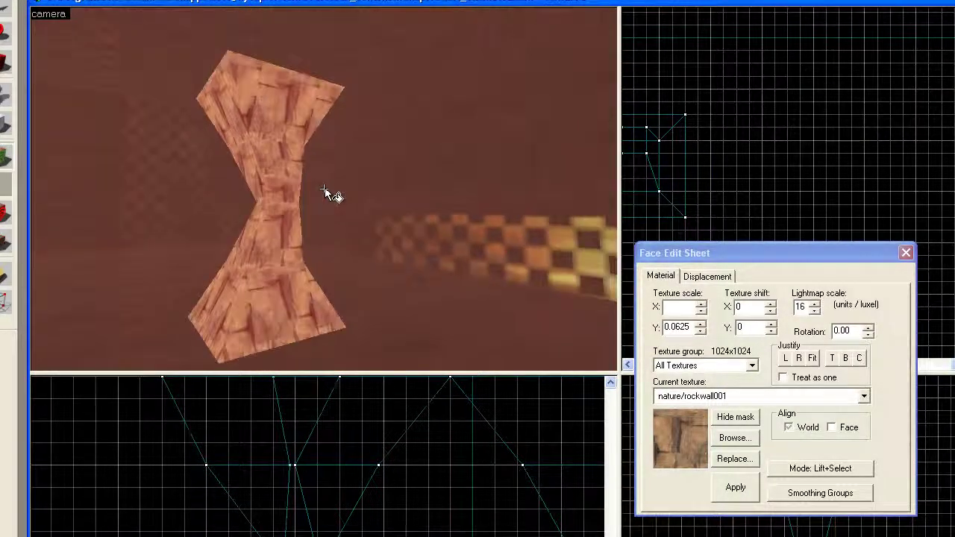
{"action": "key", "text": "z"}
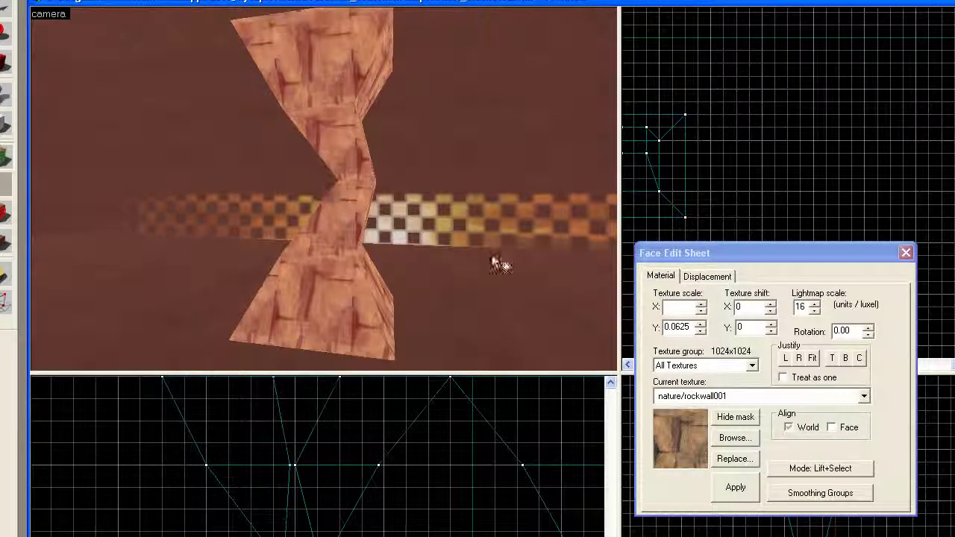
Create power 2 displacements on the selected faces of the bent column and subdivide them into a smooth shape.
{"action": "left_click", "coordinate": [707, 278]}
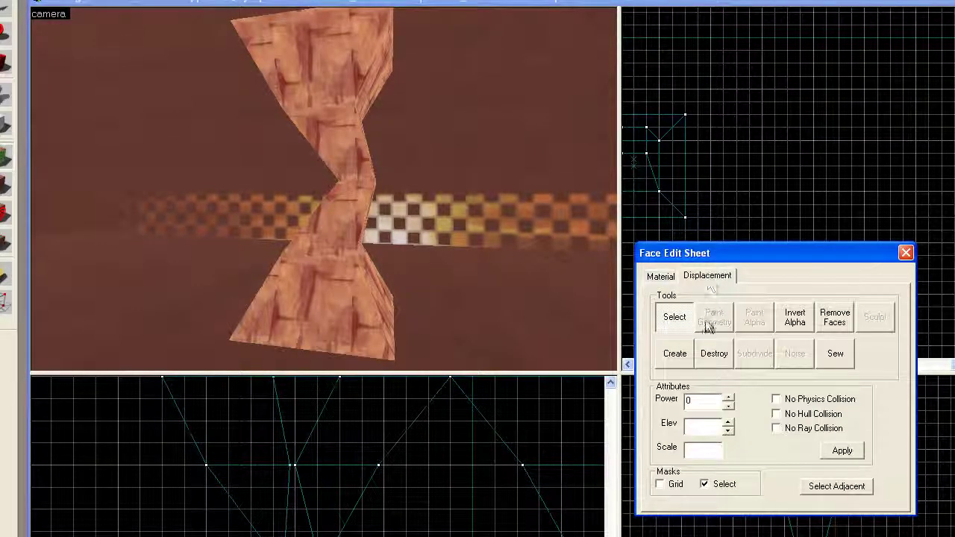
{"action": "left_click", "coordinate": [676, 354]}
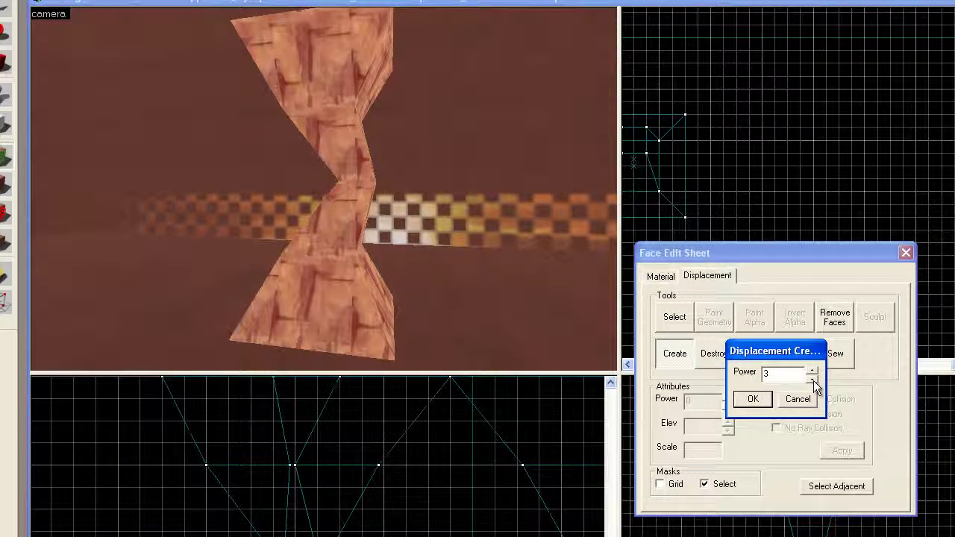
{"action": "left_click", "coordinate": [755, 400]}
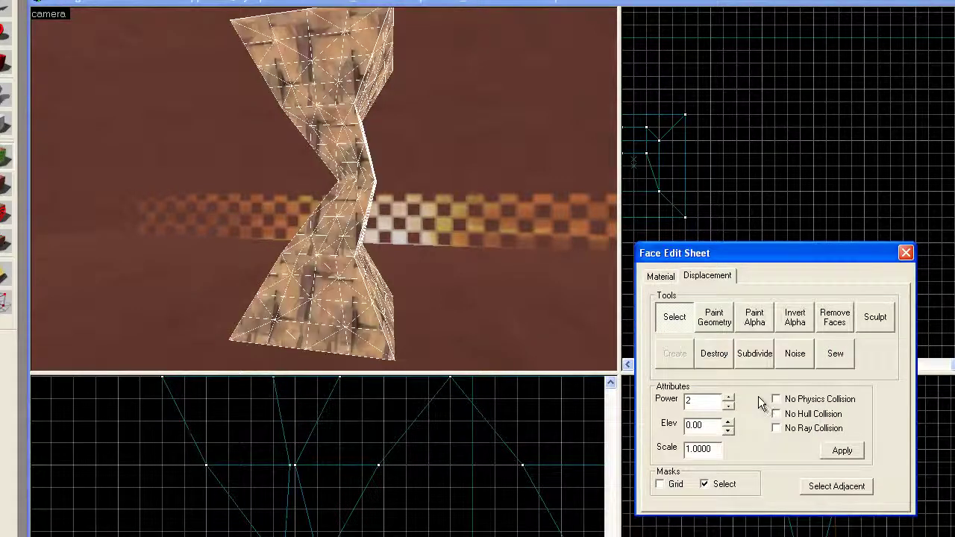
{"action": "left_click", "coordinate": [752, 353]}
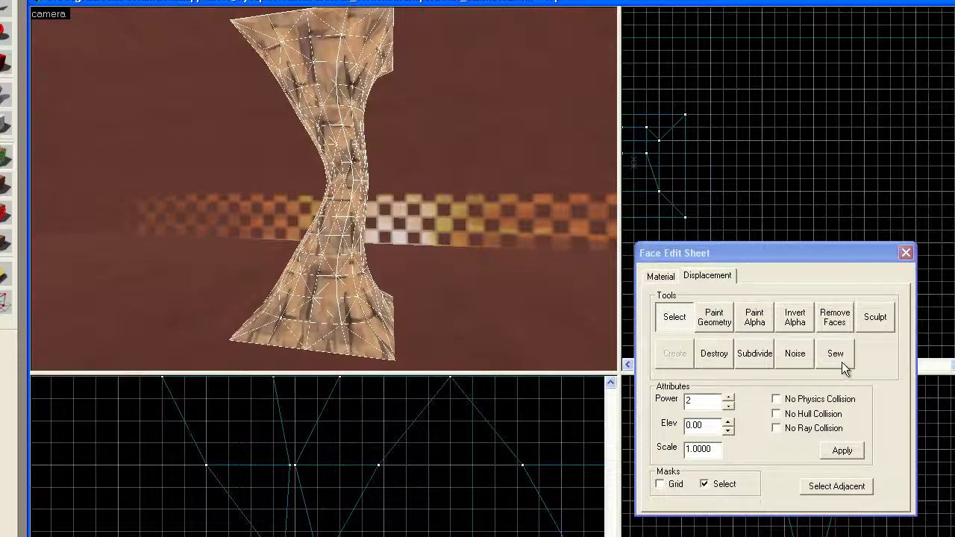
Apply displacement noise with a minimum of -4 to the bent column's faces, and drop the column's face selection.
{"action": "left_click", "coordinate": [794, 360]}
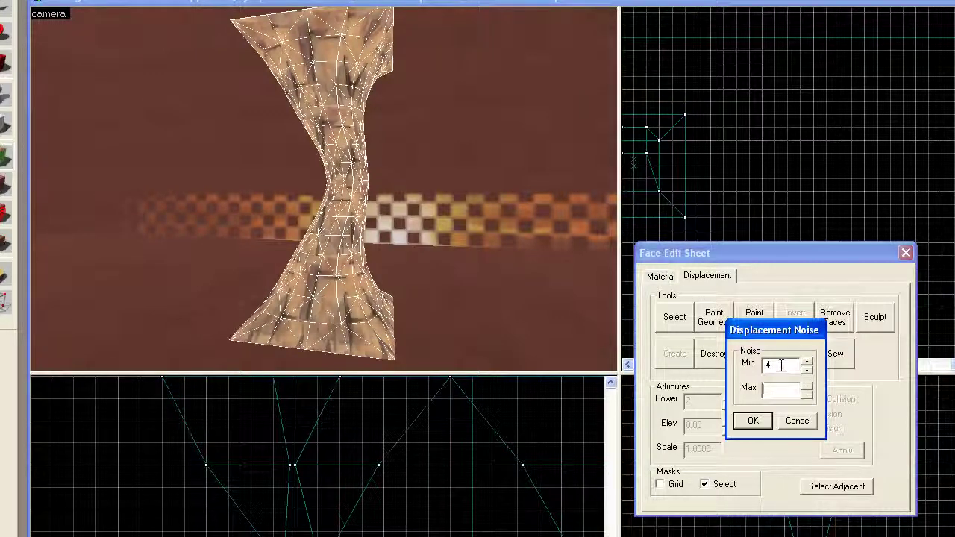
{"action": "left_click", "coordinate": [768, 422]}
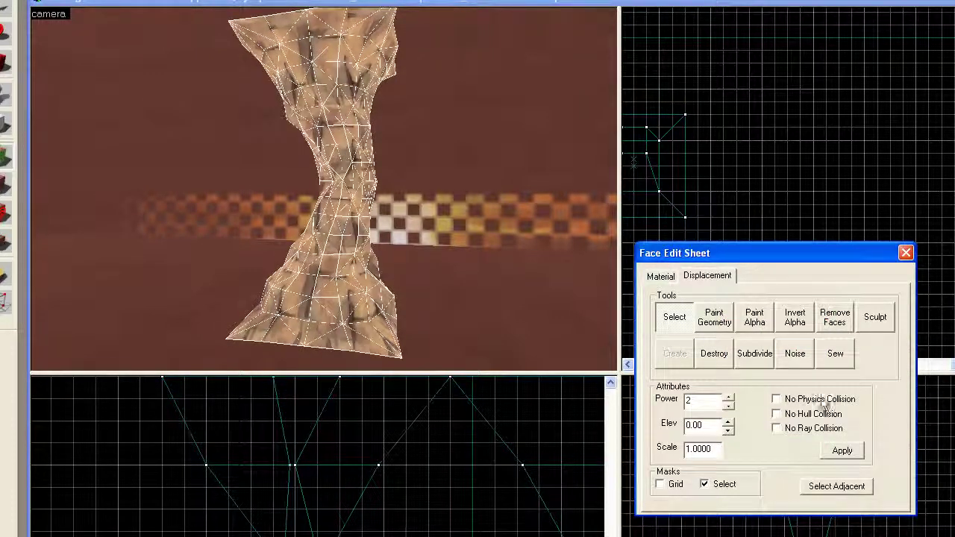
{"action": "left_click", "coordinate": [549, 303]}
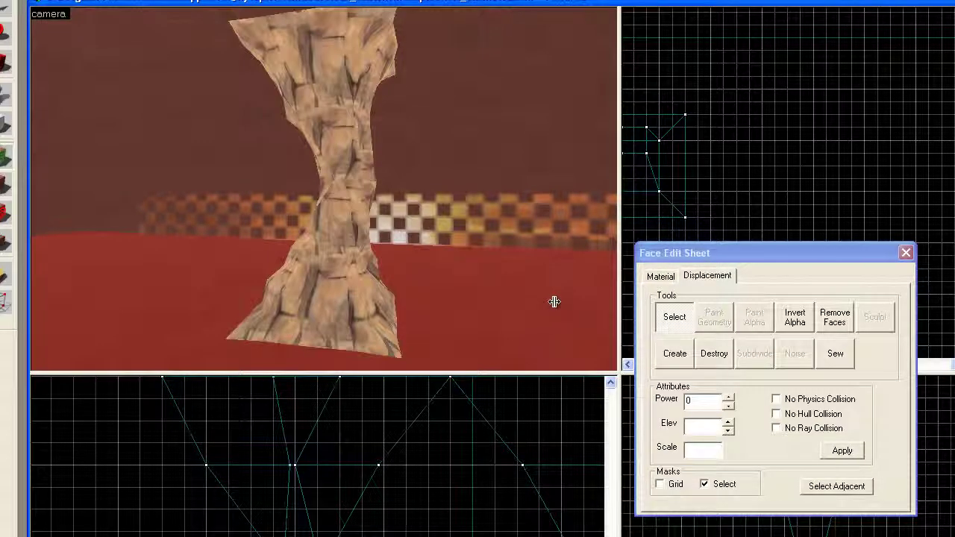
Examine the finished bent rock column from all around for its shape, surface noise and seams.
{"action": "key", "text": "a"}
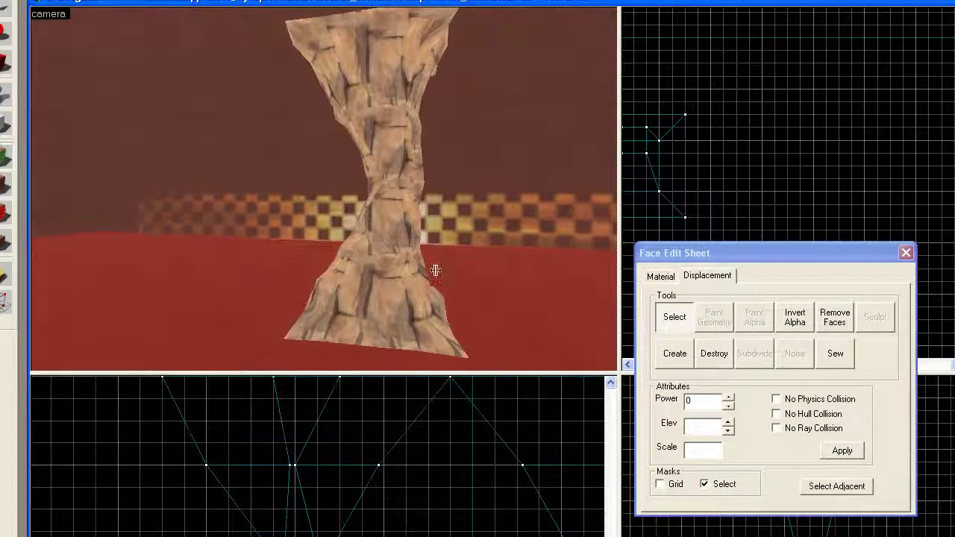
{"action": "key", "text": "z"}
{"action": "key", "text": "a"}
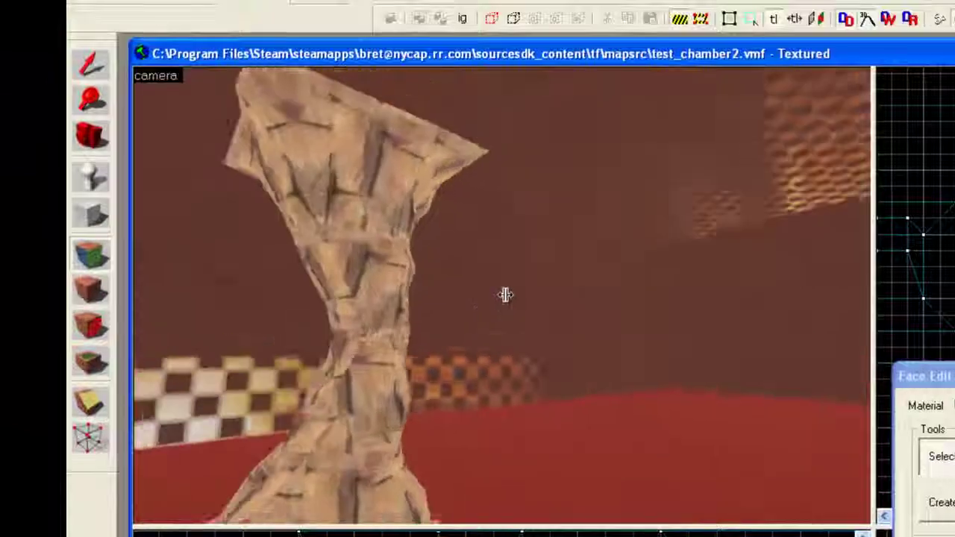
{"action": "key", "text": "a"}
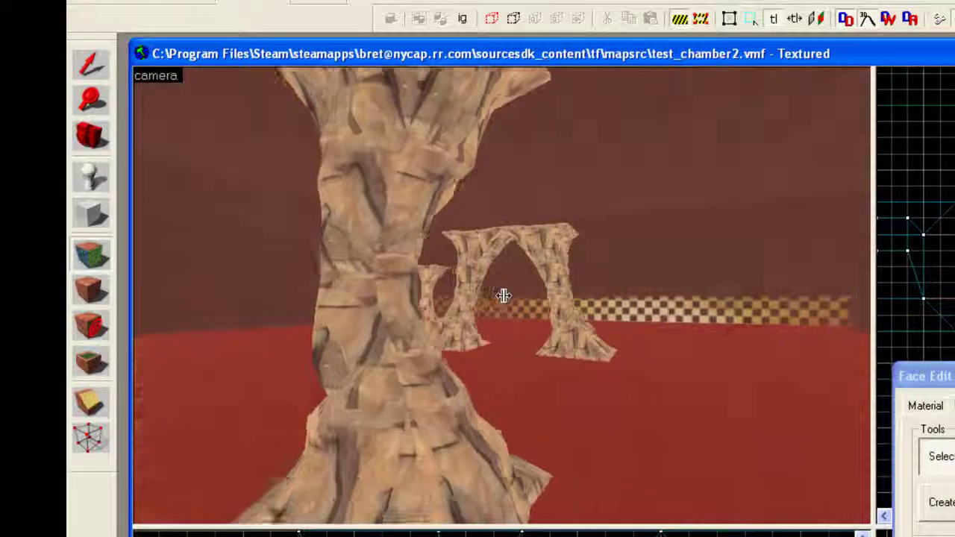
{"action": "key", "text": "s"}
{"action": "key", "text": "a"}
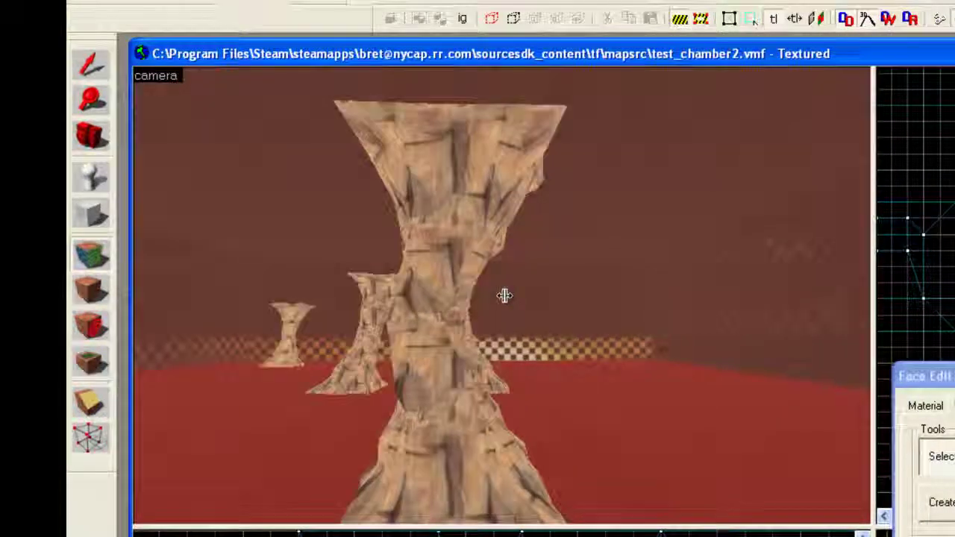
{"action": "key", "text": "a"}
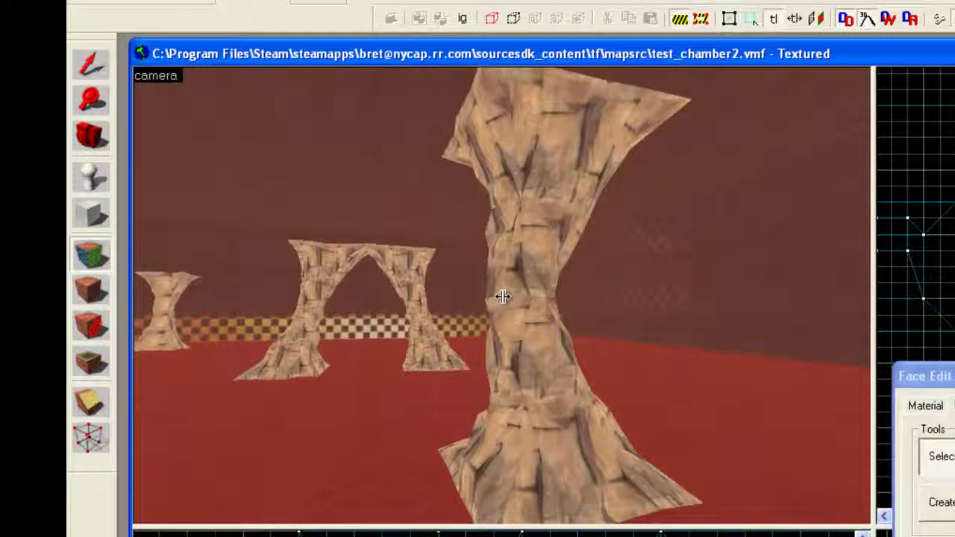
{"action": "key", "text": "a"}
{"action": "key", "text": "a"}
{"action": "key", "text": "Down"}
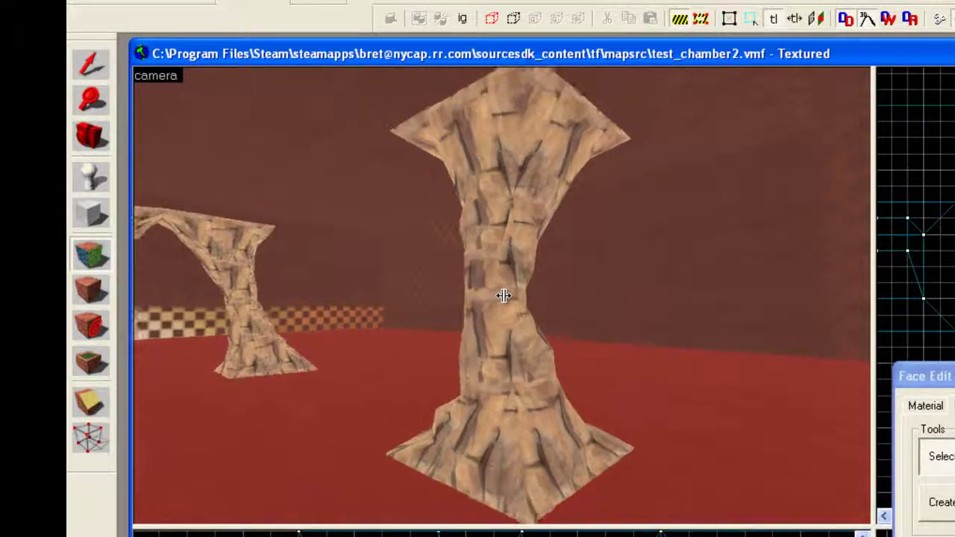
Inspect the rock arch up close and compare it with the bent rock column from several angles.
{"action": "key", "text": "Left"}
{"action": "key", "text": "Left"}
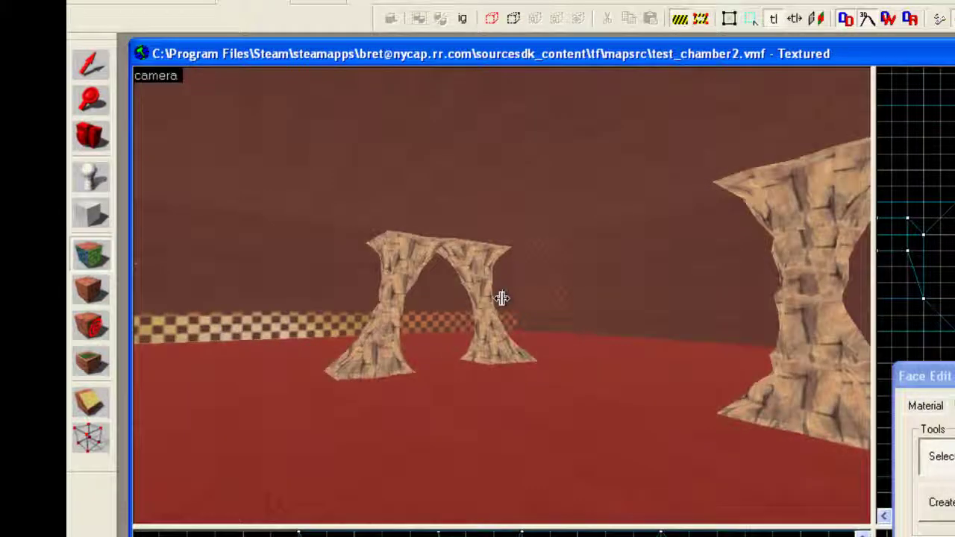
{"action": "key", "text": "Left"}
{"action": "key", "text": "Up"}
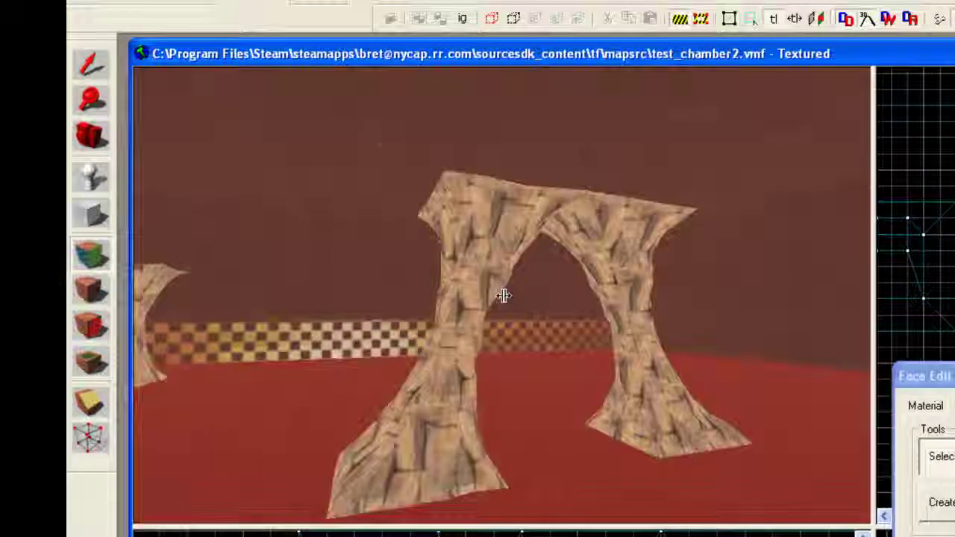
{"action": "key", "text": "Down"}
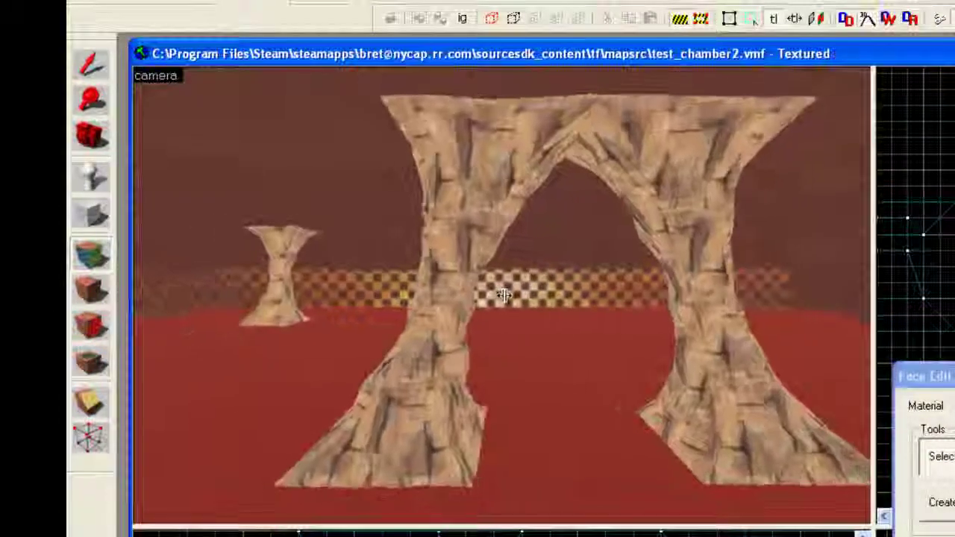
{"action": "key", "text": "Right"}
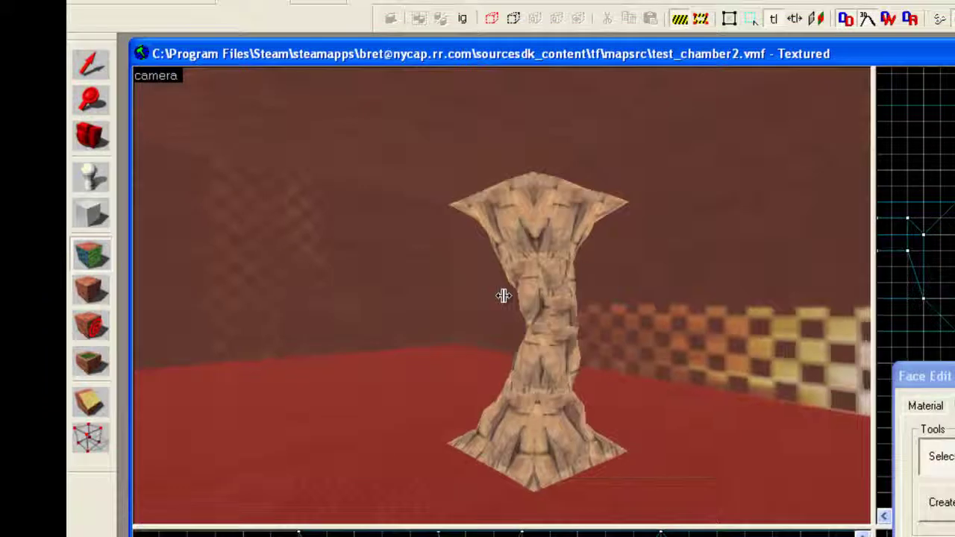
{"action": "key", "text": "a"}
{"action": "key", "text": "a"}
{"action": "key", "text": "w"}
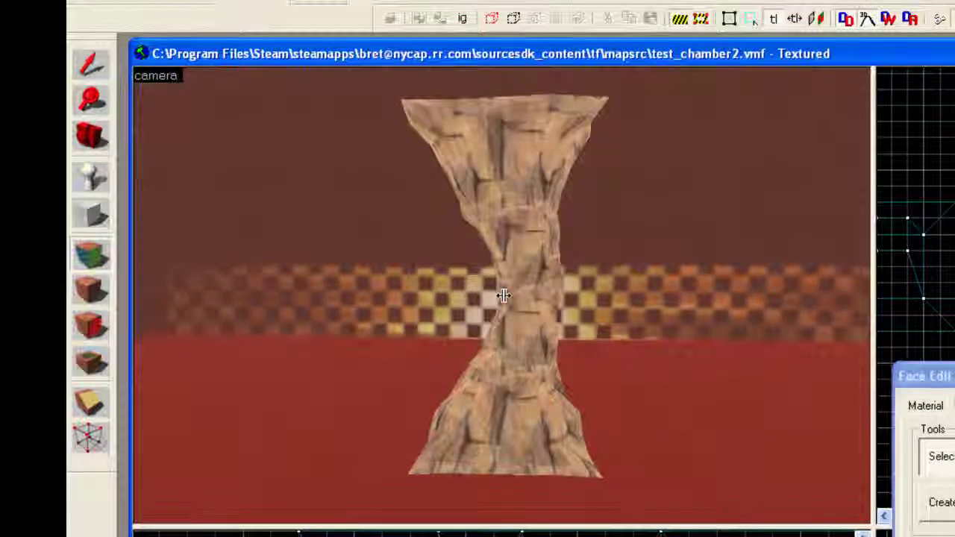